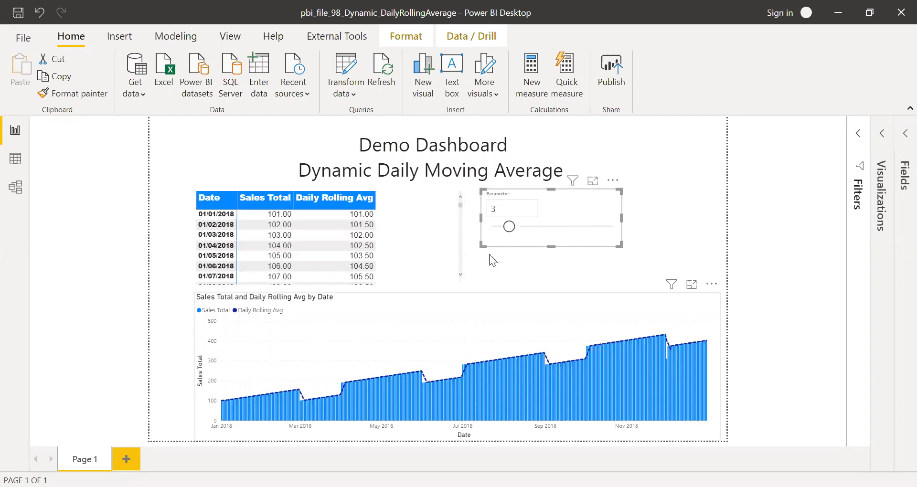
Try the Parameter slicer at 9 and at 15 to compare the daily rolling average line
left_click_drag(509, 228, 560, 231)
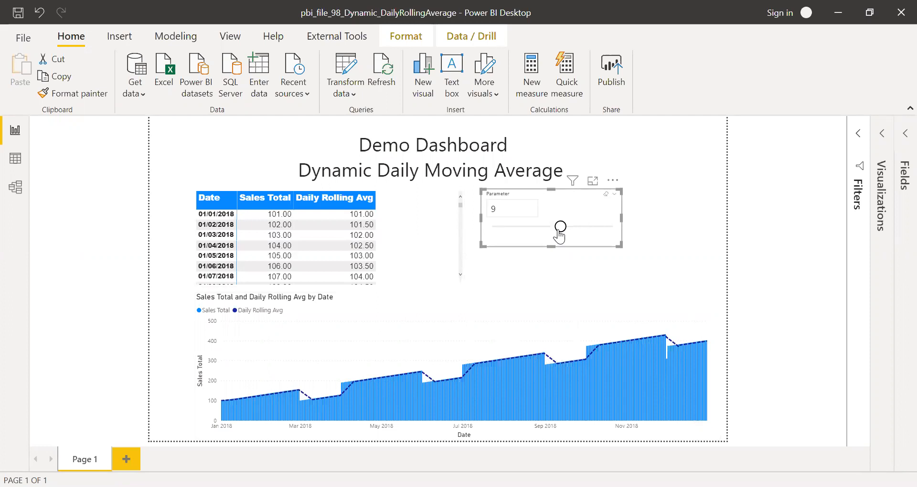
left_click_drag(558, 234, 614, 231)
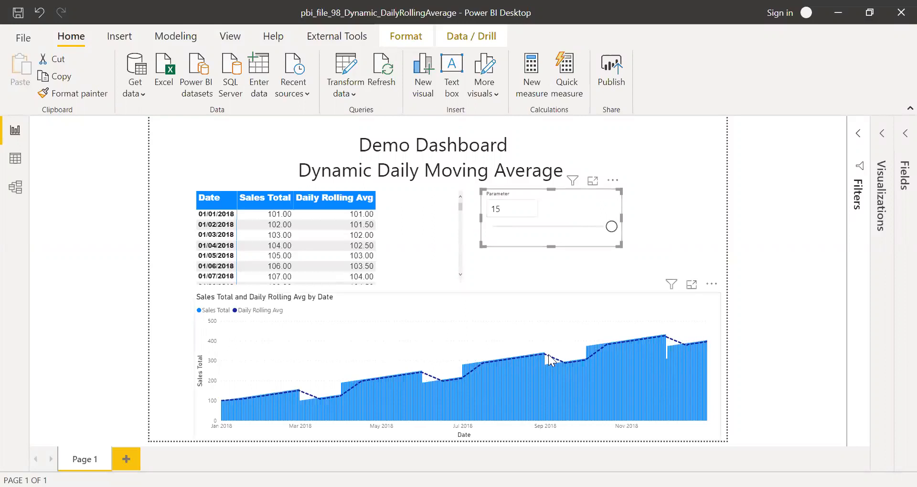
left_click(764, 238)
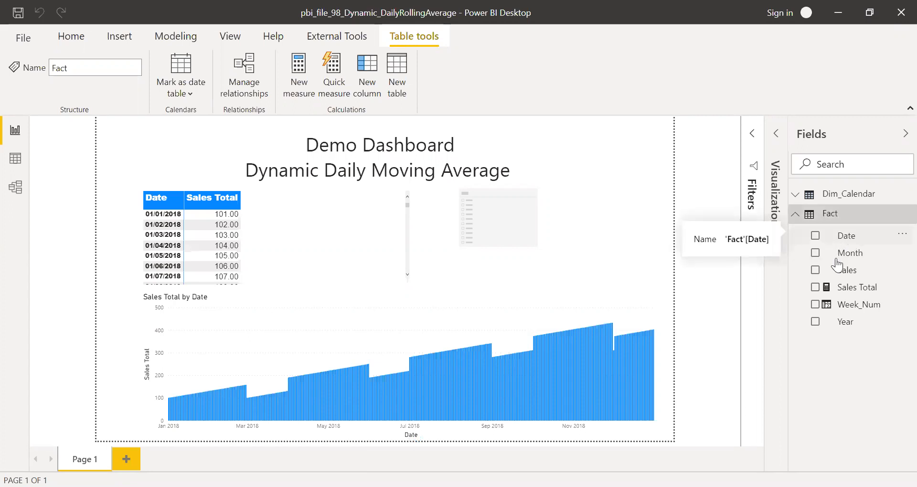
Examine the formulas of the Sales Total measure and the Dim_Calendar table
left_click(860, 289)
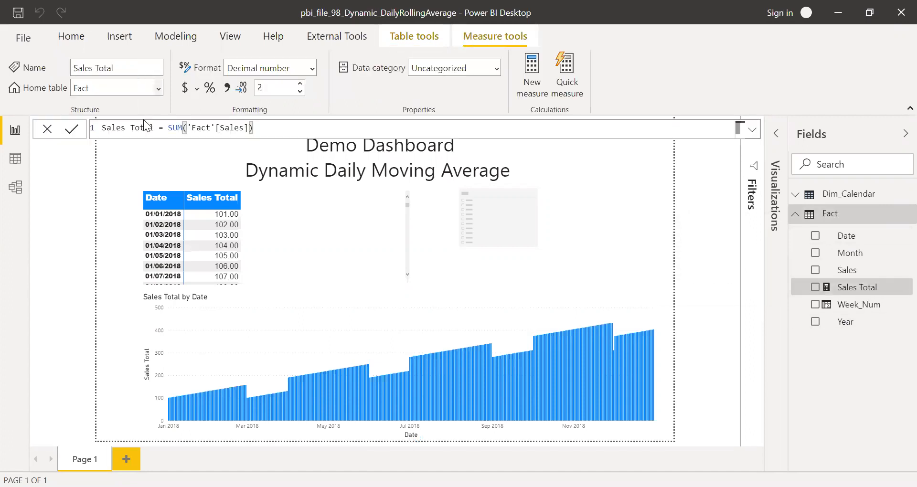
left_click_drag(258, 127, 178, 127)
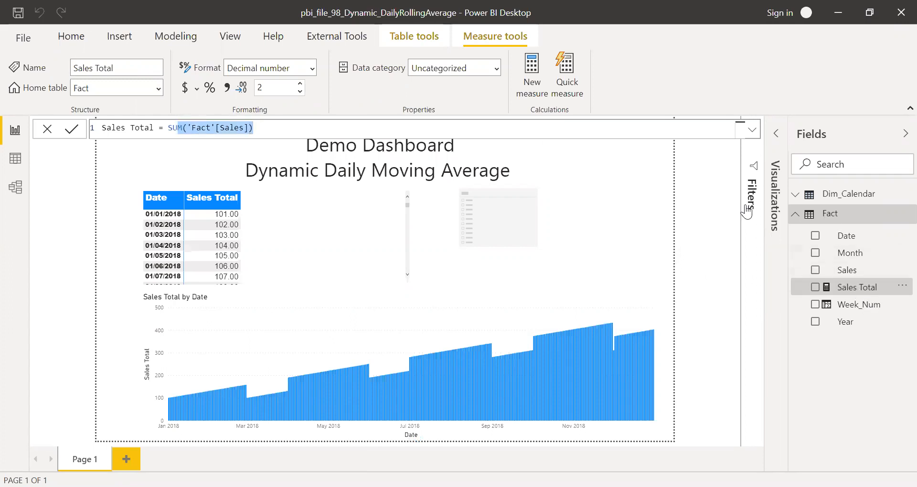
left_click(797, 197)
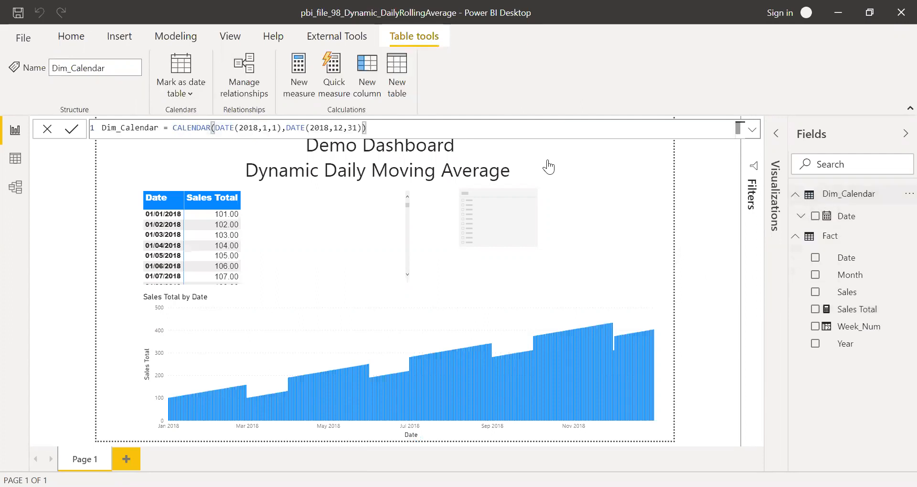
Look through the data rows of the Dim_Calendar and Fact tables
left_click(15, 158)
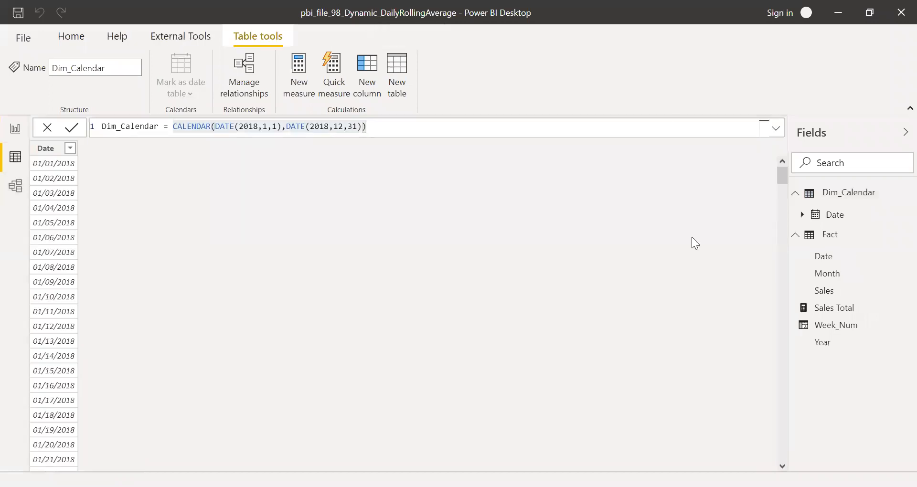
left_click(832, 242)
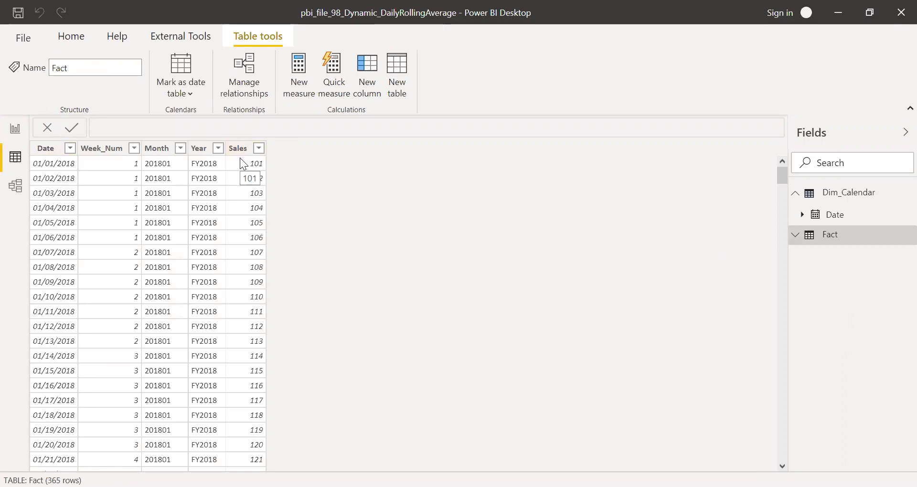
left_click(848, 200)
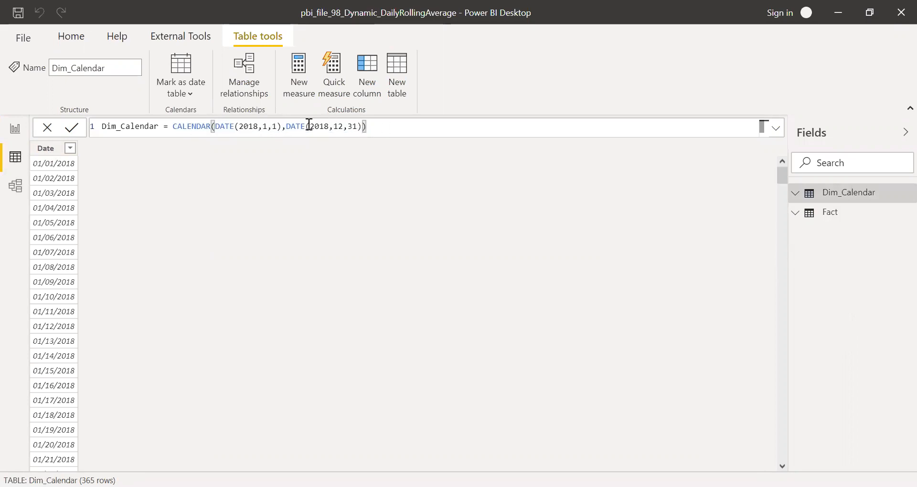
Return to the report page and review the fields assigned to the matrix, the column chart and the empty slicer
left_click(16, 136)
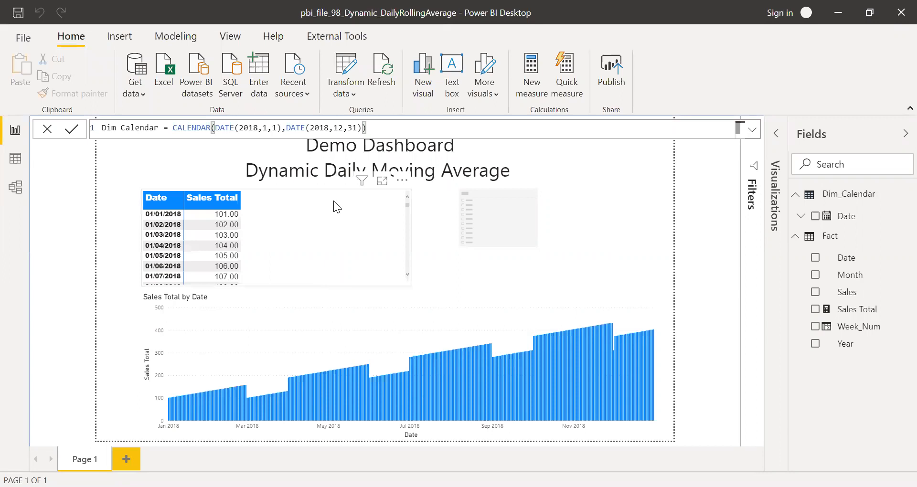
left_click(320, 197)
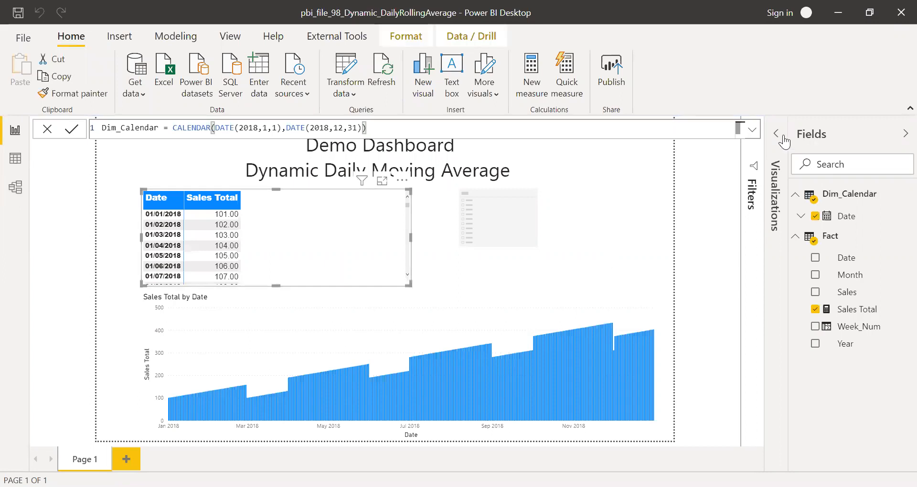
left_click(775, 196)
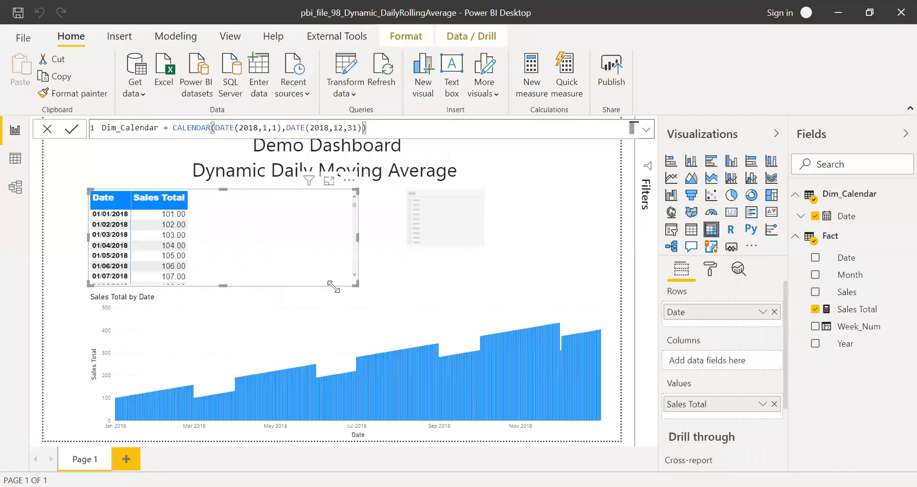
left_click(456, 299)
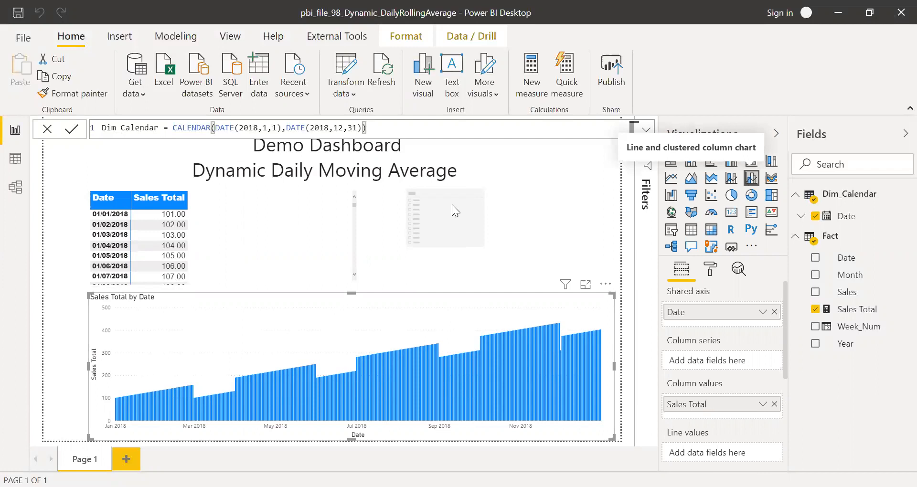
left_click(498, 200)
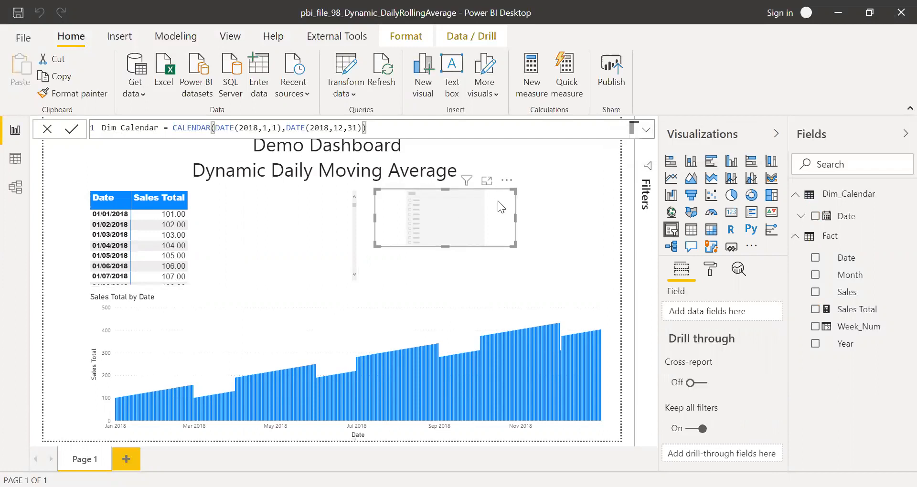
left_click(777, 135)
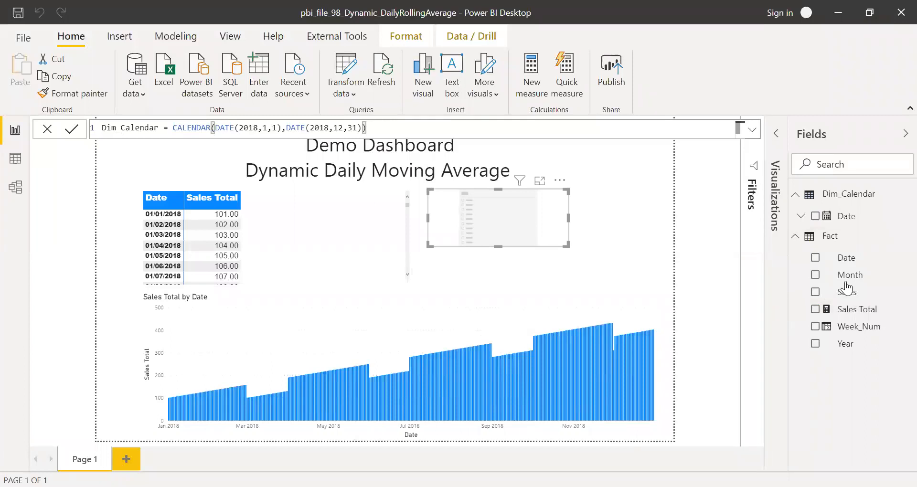
Create a new measure in the Fact table named Daily Rolling Avg and begin its definition on a new line
left_click(830, 237)
right_click(831, 239)
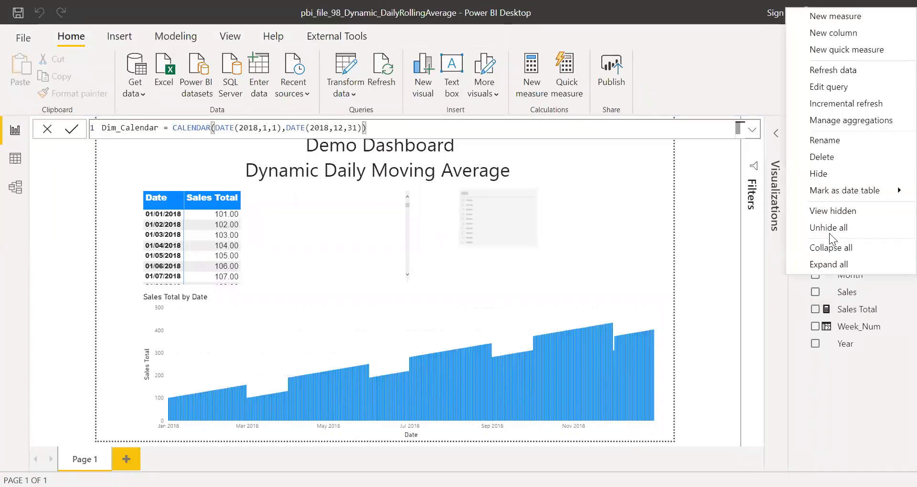
left_click(836, 16)
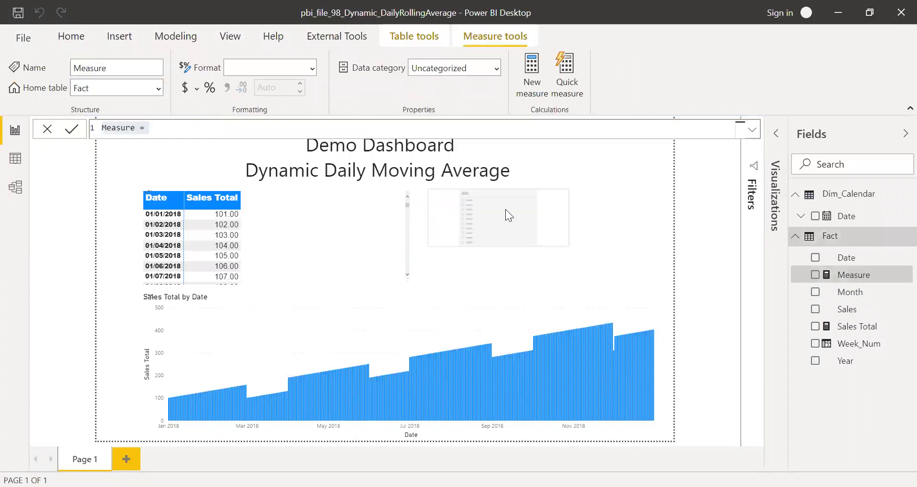
type("Dail")
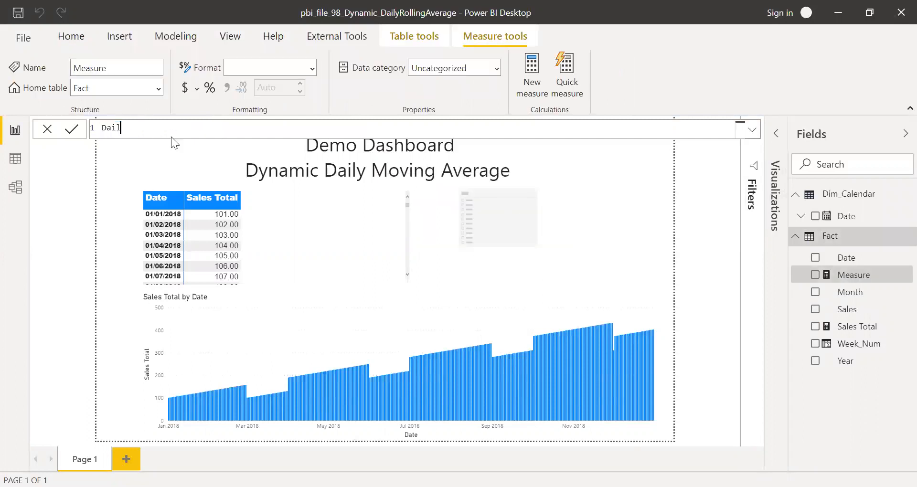
type("y Rolling Avg =")
left_click(753, 132)
key("shift+Return")
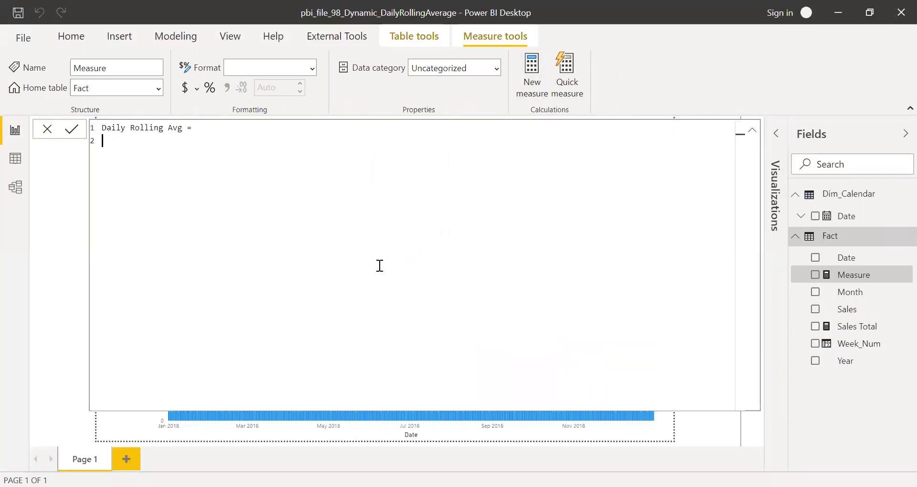
Define the variable Start_date as MAX(Dim_Calendar[Date]) in the measure
type("var ")
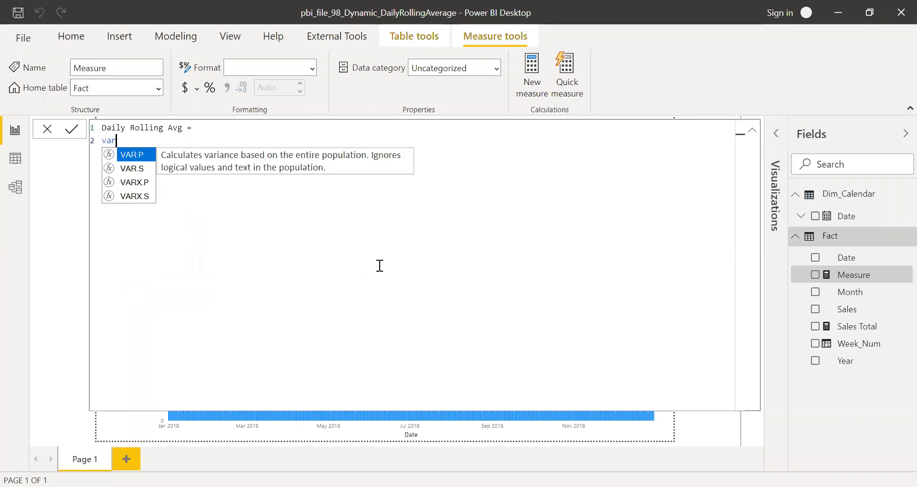
type("Start_d")
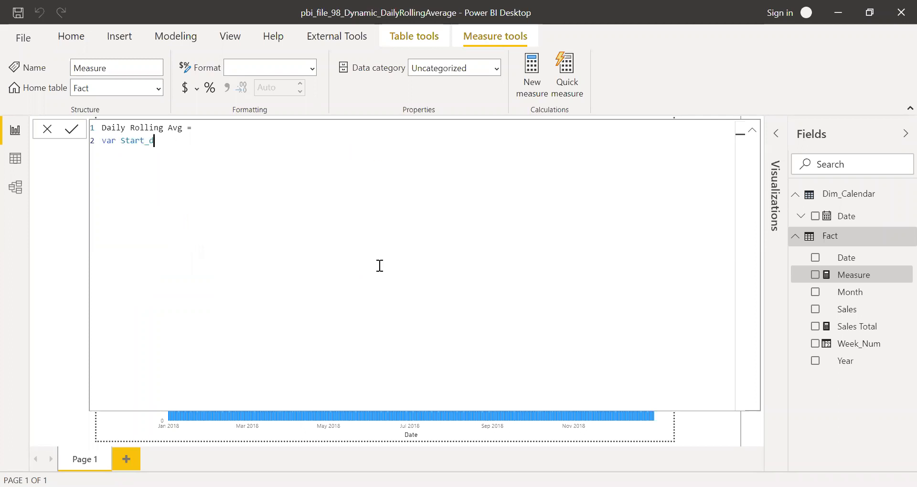
type("ate = MAX(d")
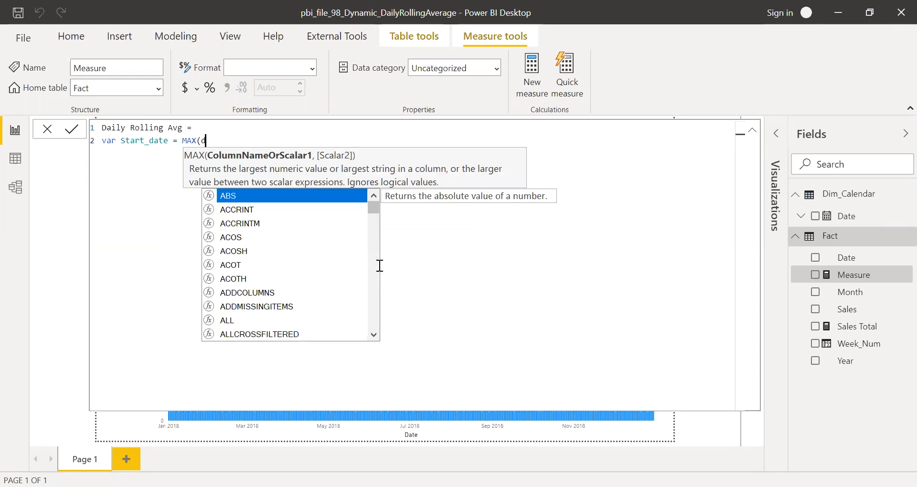
type("im")
key("Down")
key("Tab")
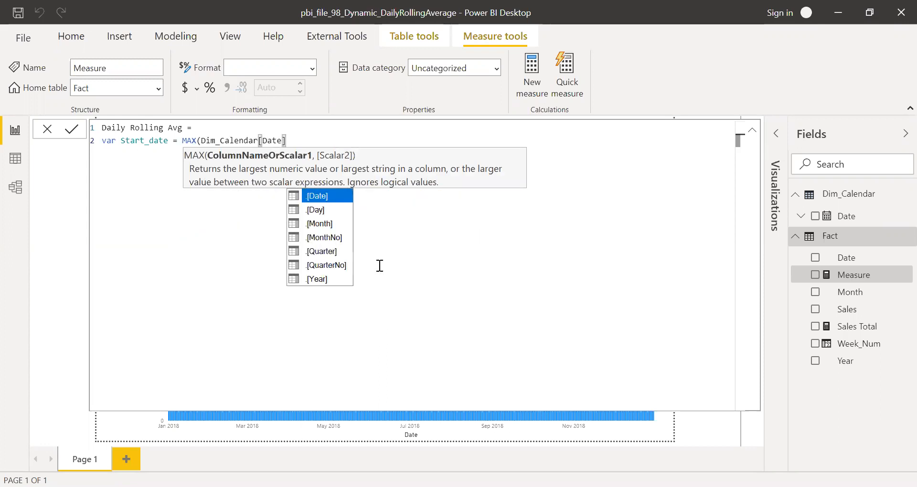
type(")")
Add a second variable End_date defined as MAX(Dim_Calendar[Date]) on the following line
key("shift+Return")
type("var End_date = max")
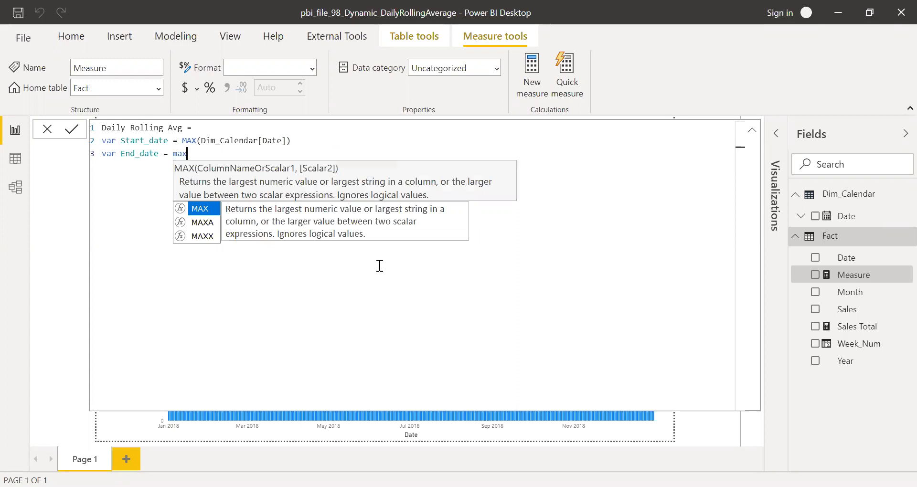
type("(dim")
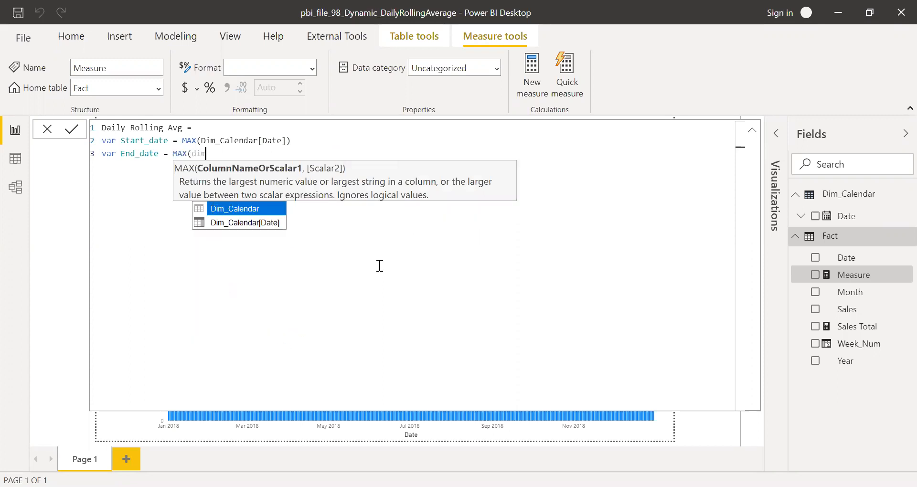
key("Down")
key("Tab")
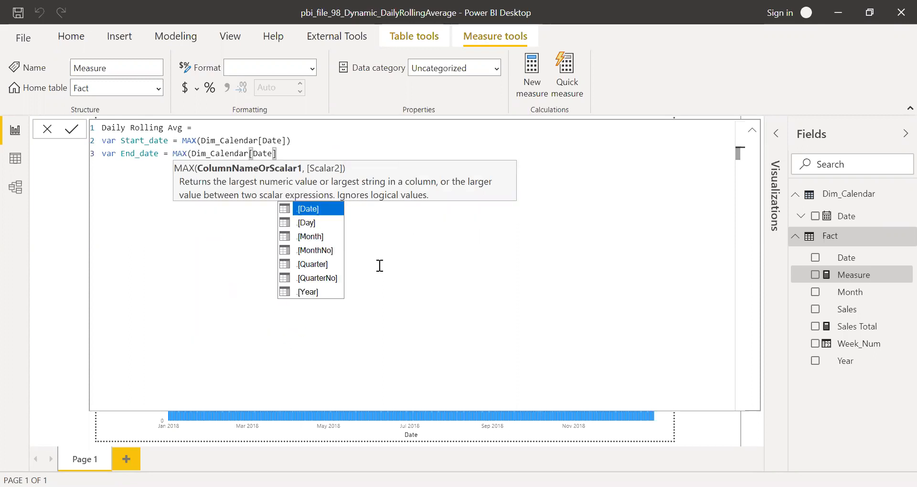
type(")")
Add a return section below the variables that starts a CALCULATE expression with [Sales Total]
key("shift+Return")
key("shift+Return")
type("return")
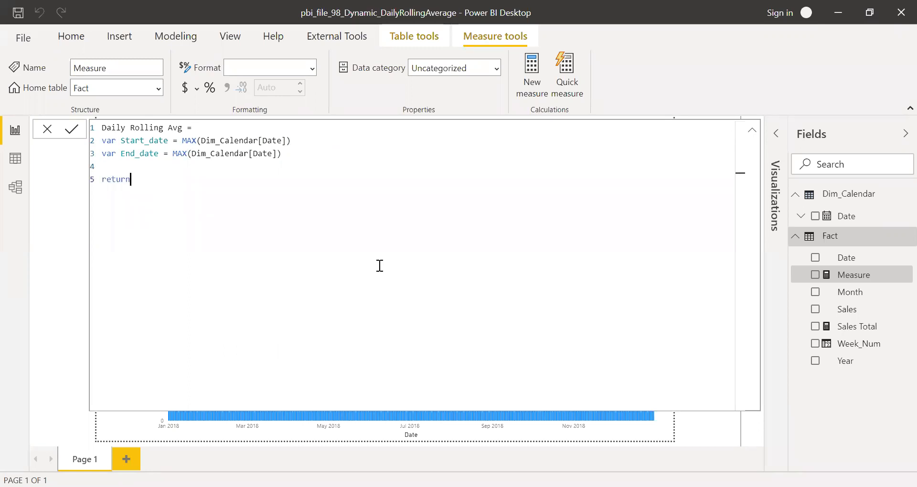
key("shift+Return")
type("C")
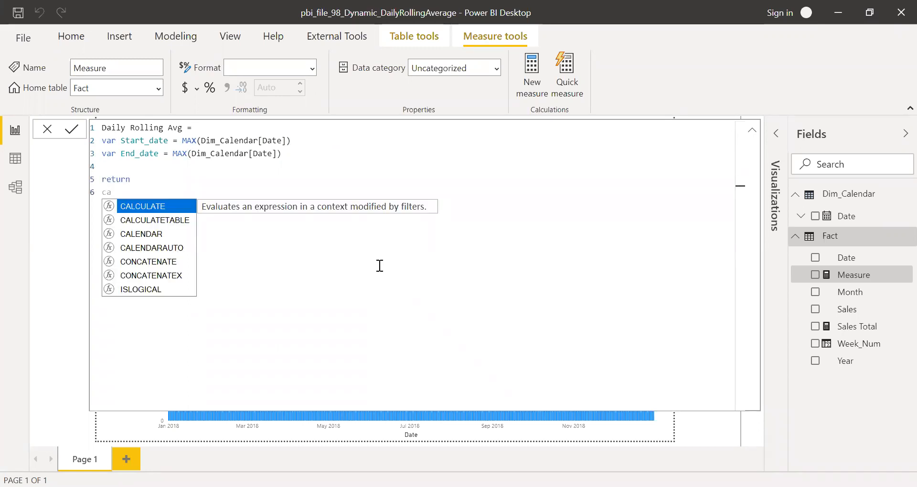
key("Tab")
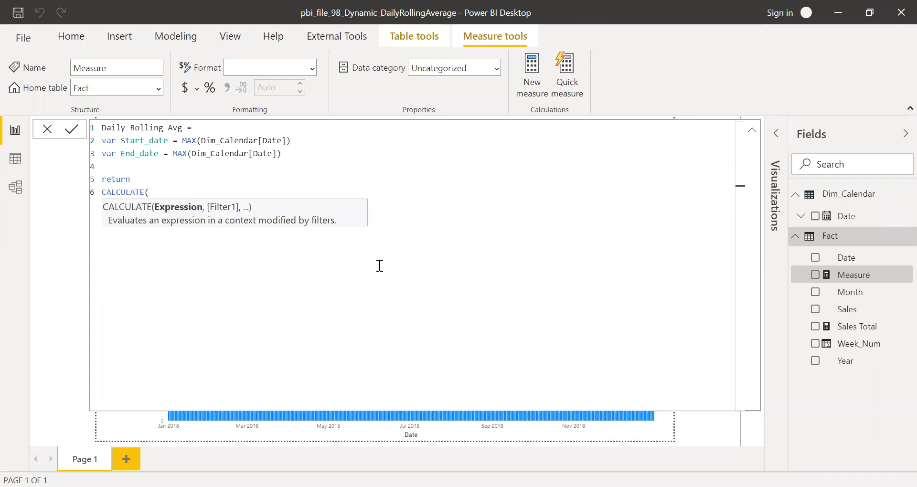
type("asle")
key("BackSpace")
key("BackSpace")
key("BackSpace")
key("BackSpace")
type("s")
key("Tab")
Add a DATESBETWEEN filter to the CALCULATE expression, with Dim_Calendar[Date] as its dates column
type(",dates")
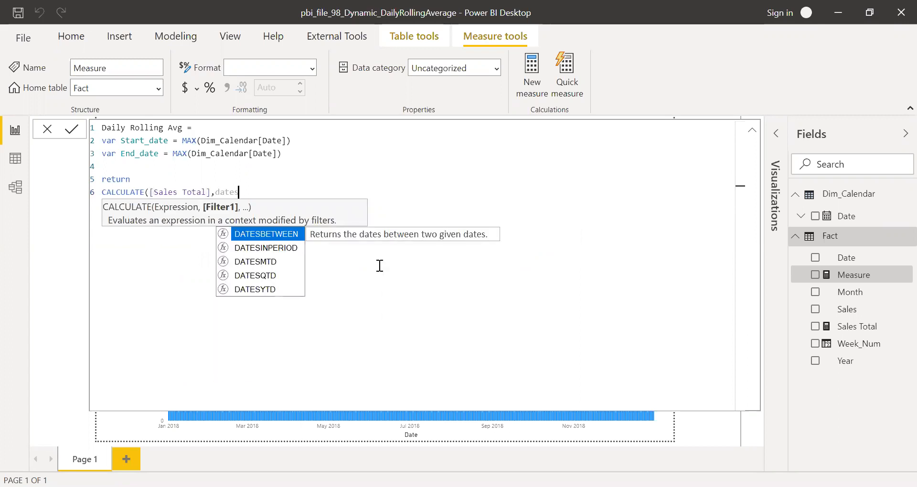
key("Tab")
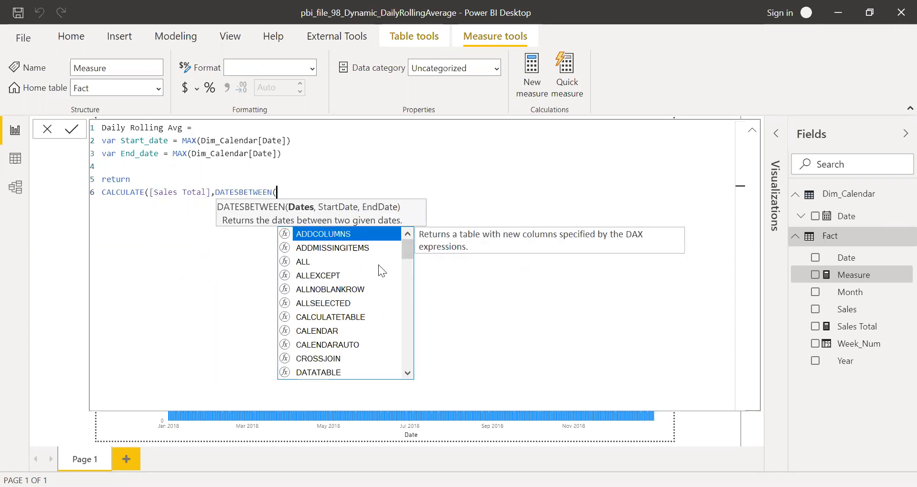
type("dim")
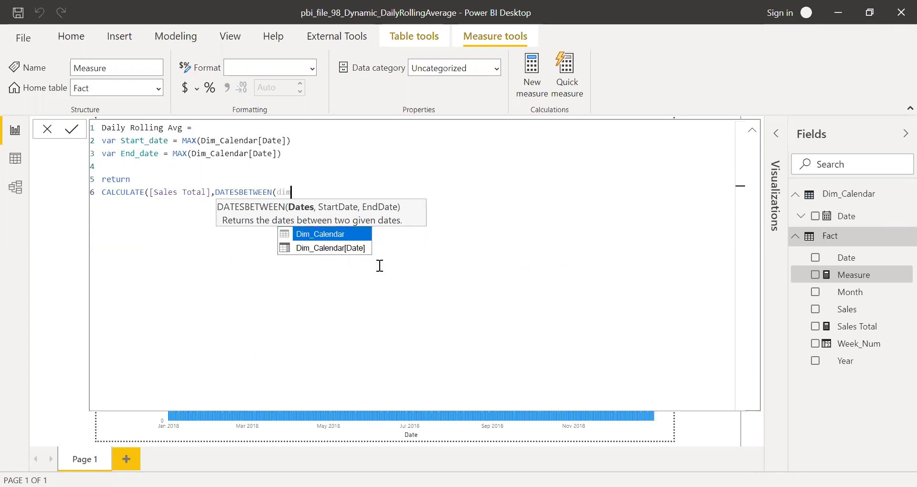
key("Down")
key("Tab")
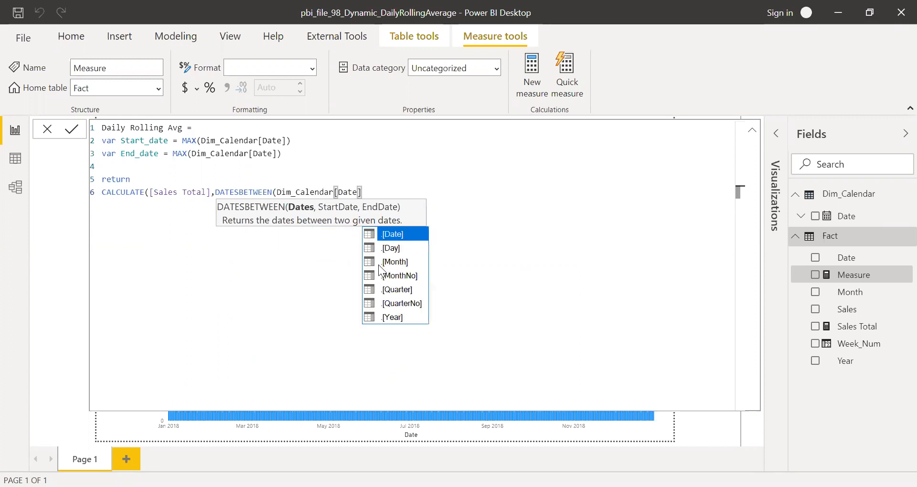
Enter the Start_date variable as the start date argument of DATESBETWEEN
type(",s")
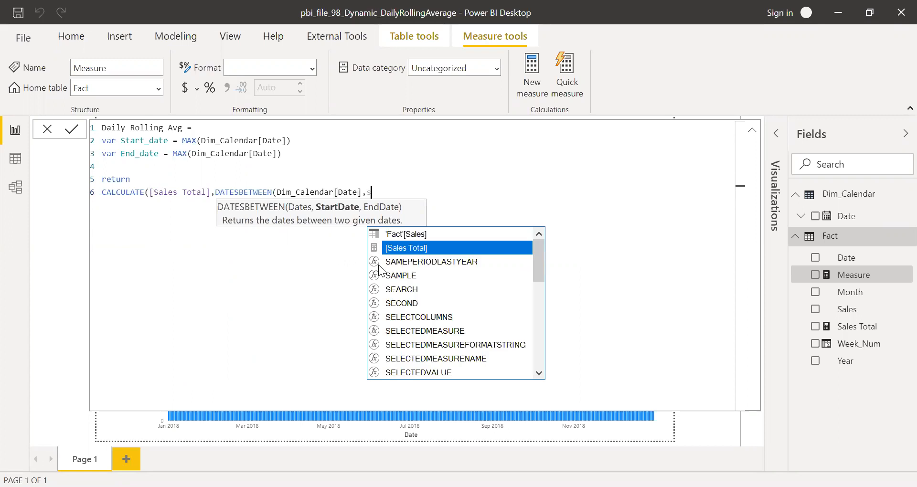
type("t")
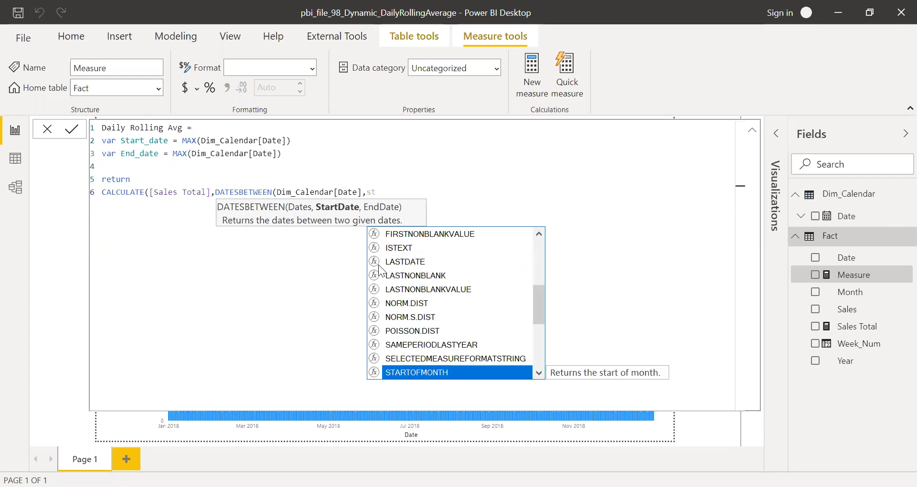
type("ar")
key("Down")
key("Down")
key("Down")
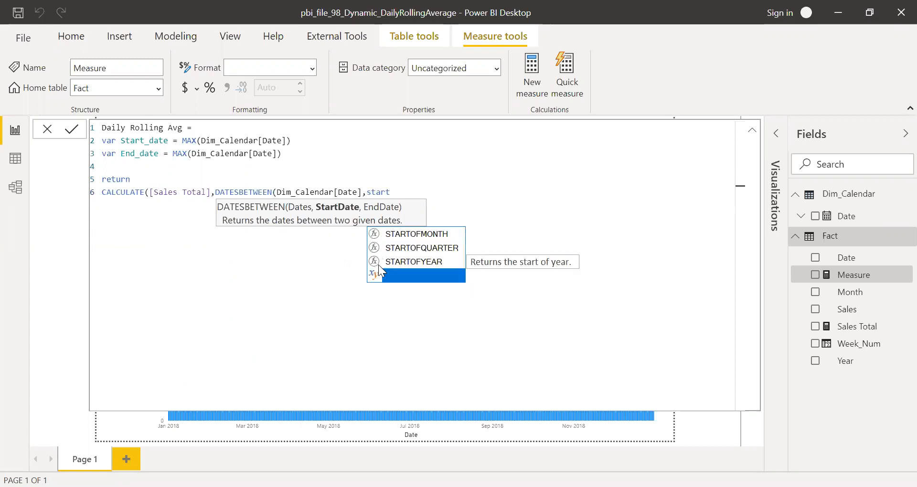
key("Tab")
Enter End_date as the DATESBETWEEN end date, close both functions and commit the measure
type(",end")
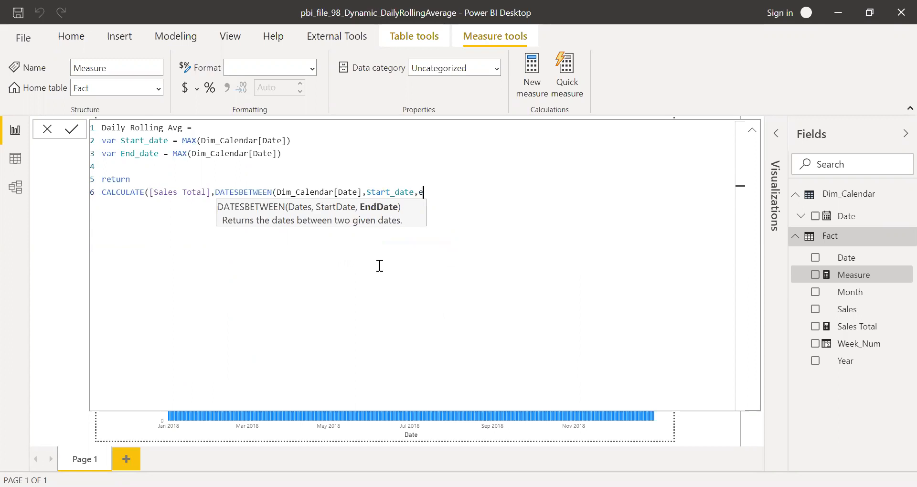
key("Down")
key("Down")
key("Down")
key("Tab")
type(")")
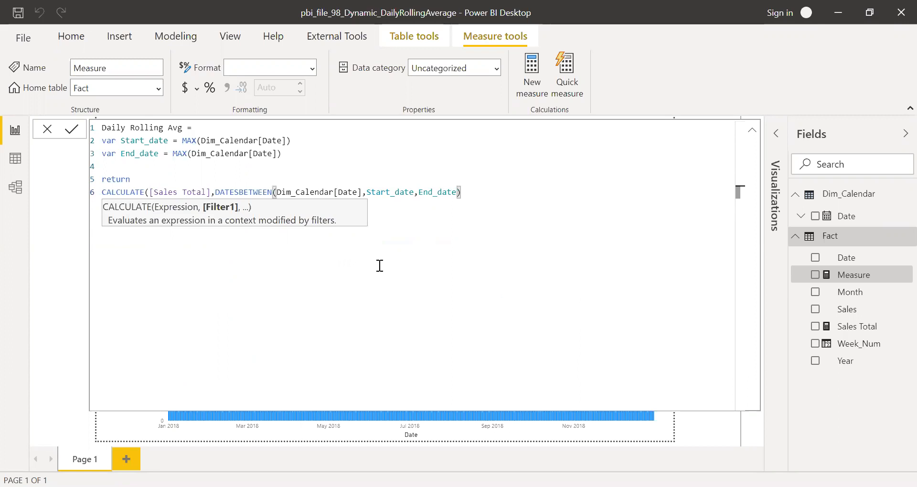
type(")")
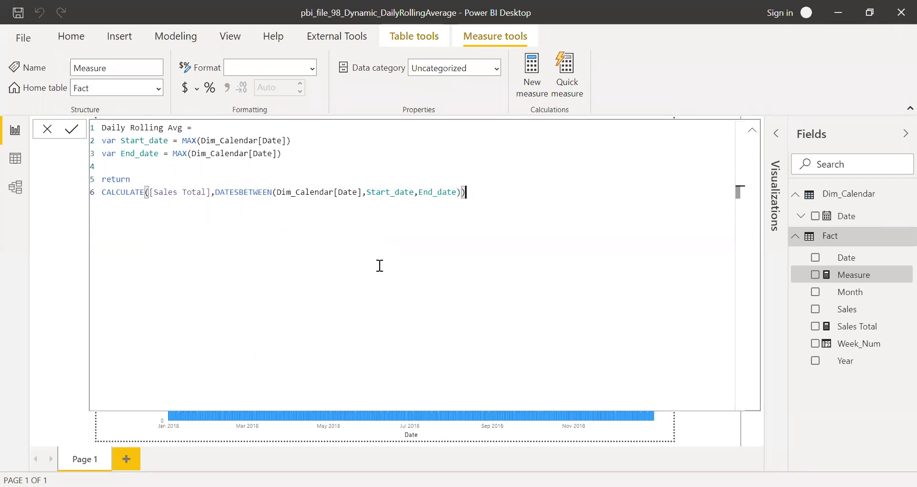
key("Return")
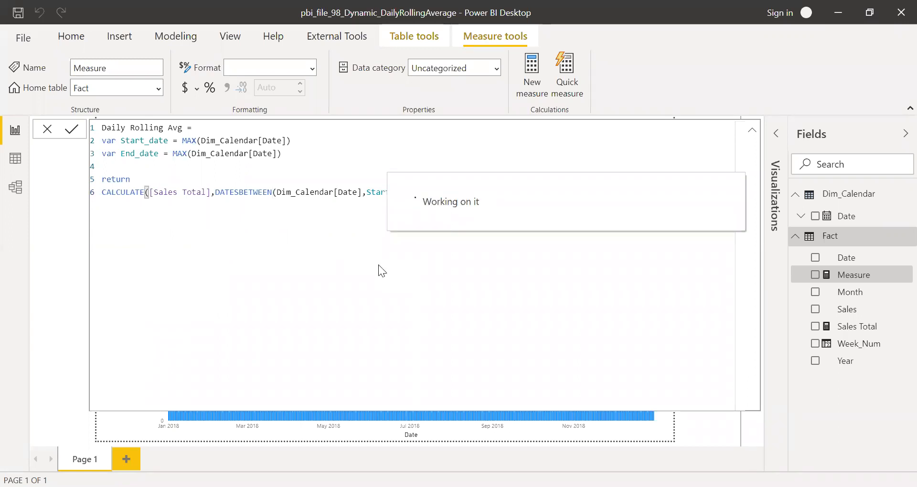
Add Daily Rolling Avg to the sales table visual and format the measure with 2 decimal places
left_click(752, 130)
left_click(312, 238)
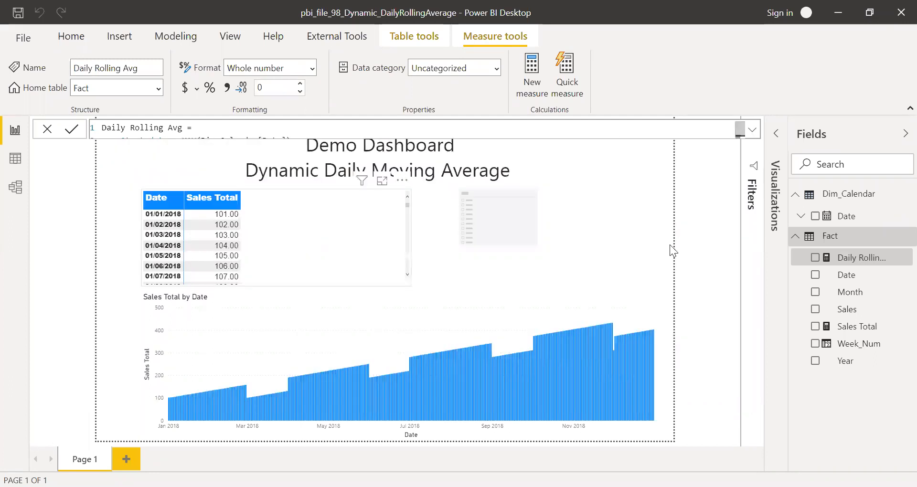
left_click(815, 258)
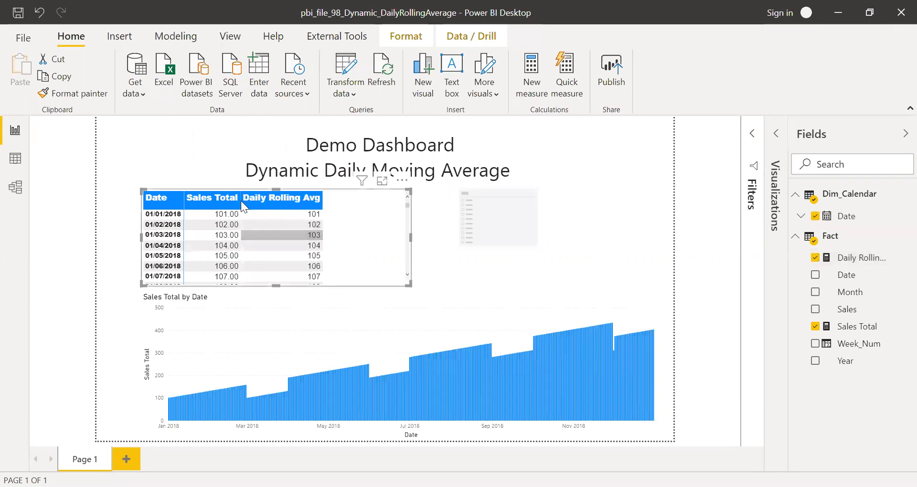
left_click(862, 258)
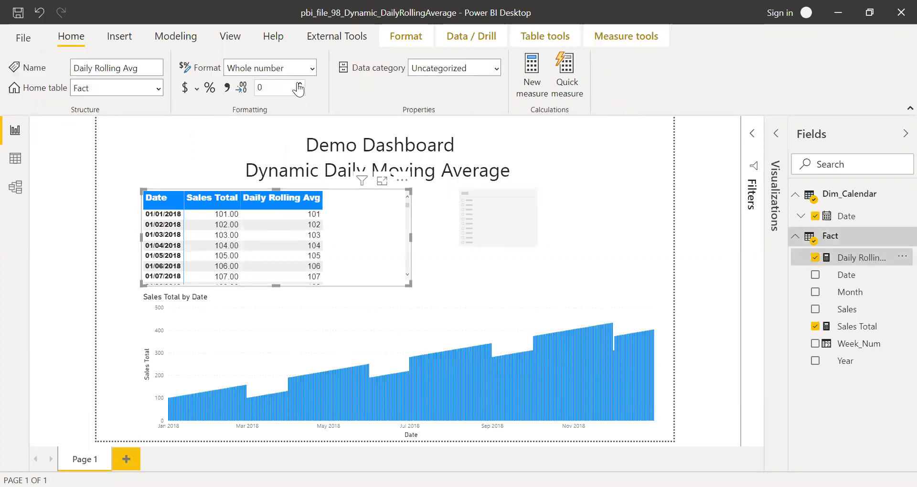
left_click(300, 84)
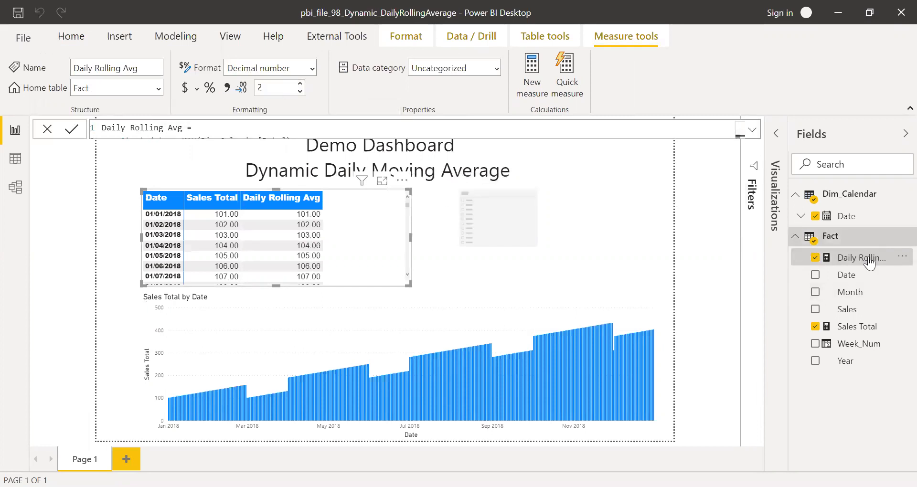
Change Start_date in the Daily Rolling Avg measure to MAX(Dim_Calendar[Date])-1 and commit it
left_click(753, 129)
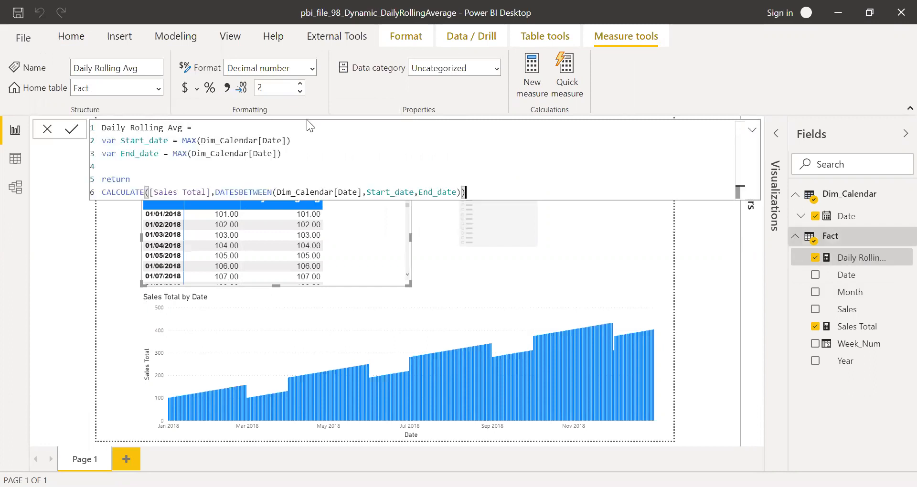
left_click(317, 144)
type("-1")
key("Return")
Compare Daily Rolling Avg with Sales Total in the table rows for 01/02/2018 and 01/03/2018
left_click(313, 225)
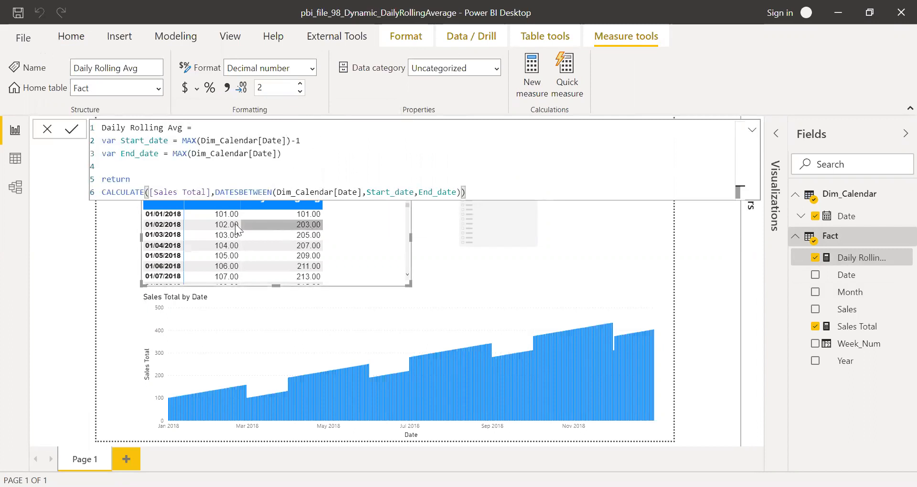
left_click(210, 225)
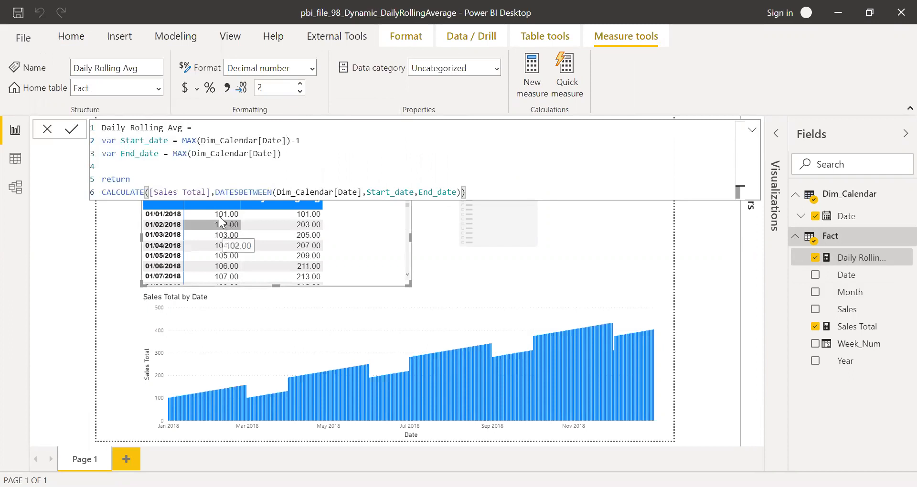
left_click(328, 234)
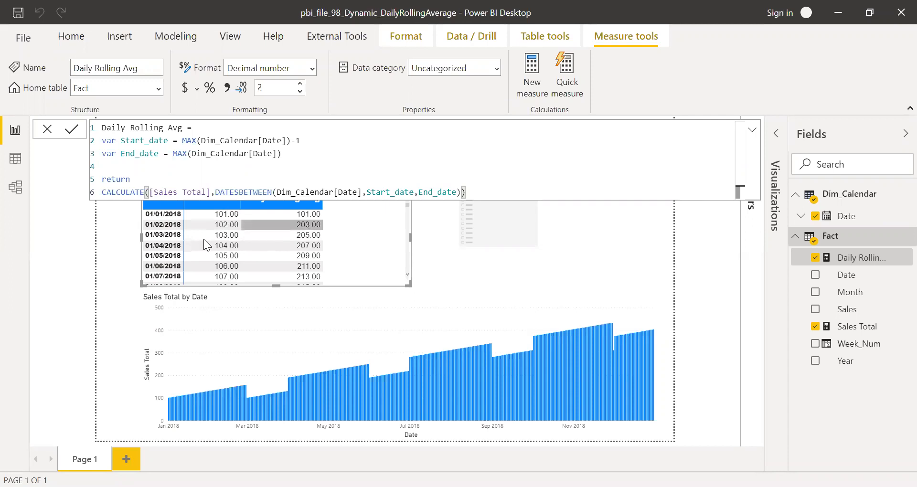
left_click(218, 236)
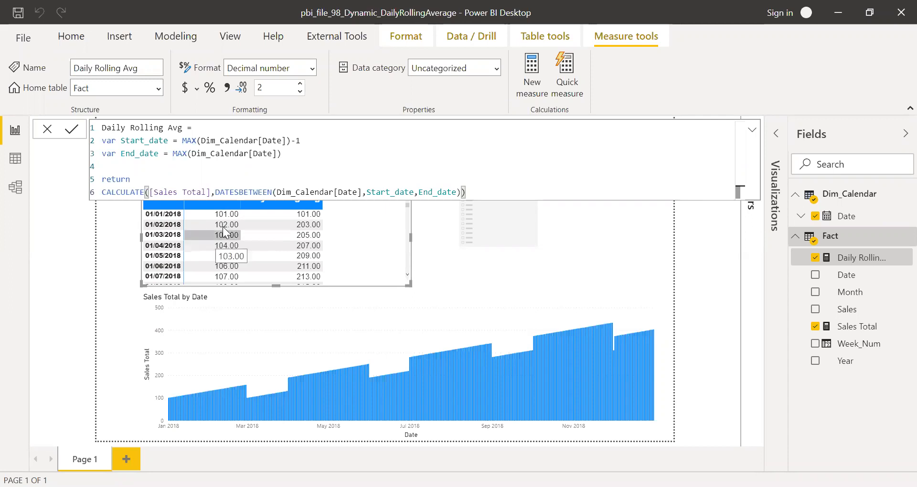
left_click(304, 234)
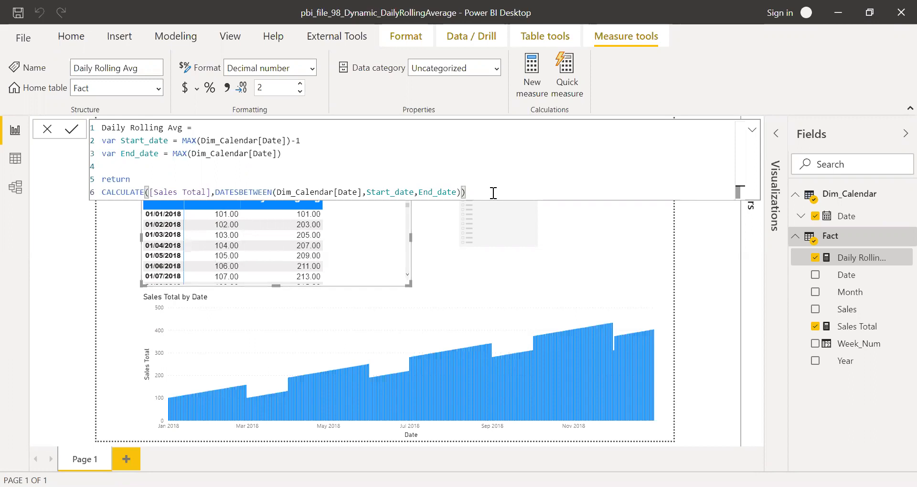
Divide the returned CALCULATE expression by a pasted copy of itself
left_click_drag(492, 193, 225, 193)
left_click_drag(110, 192, 97, 192)
key("ctrl+c")
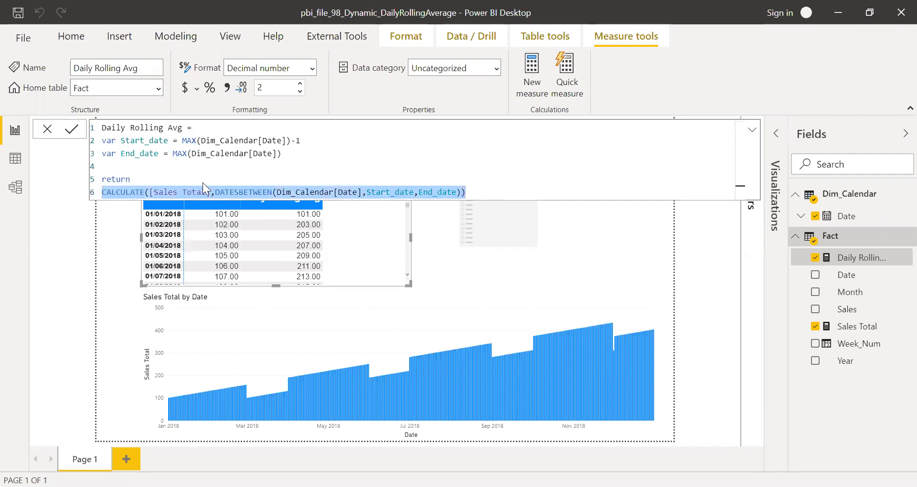
left_click(499, 195)
type("/")
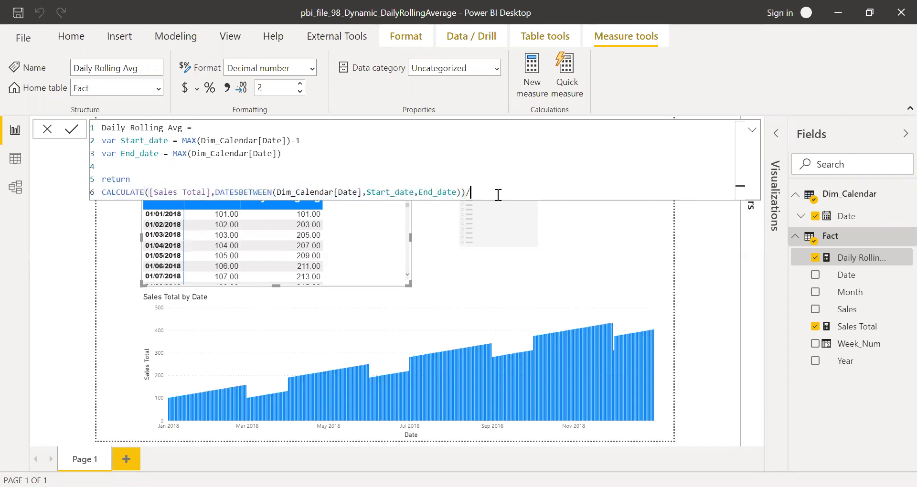
key("ctrl+v")
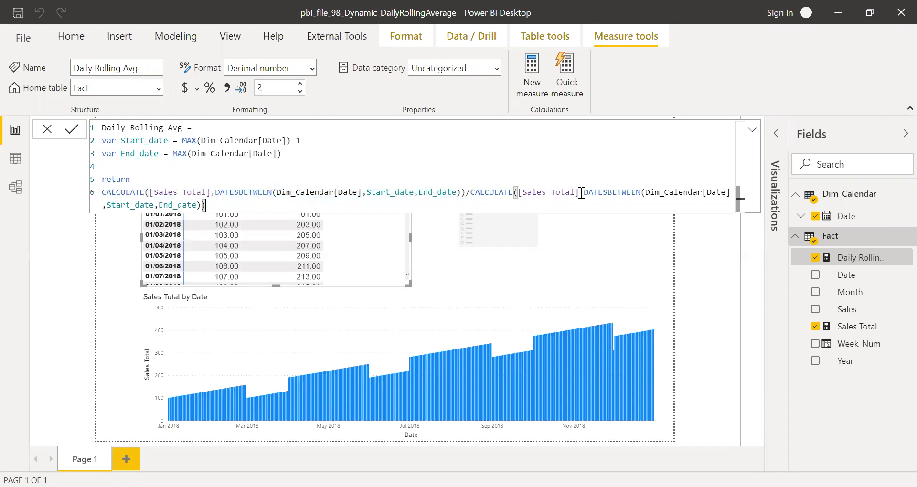
Try replacing [Sales Total] in the denominator with a DISTINCTCOUNT function without an argument and commit the measure
left_click_drag(579, 192, 518, 192)
type("dist")
key("Down")
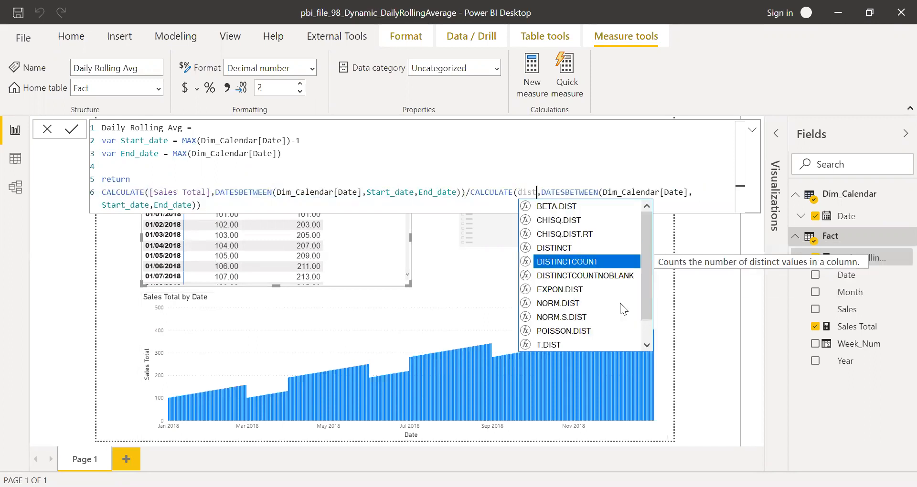
key("Tab")
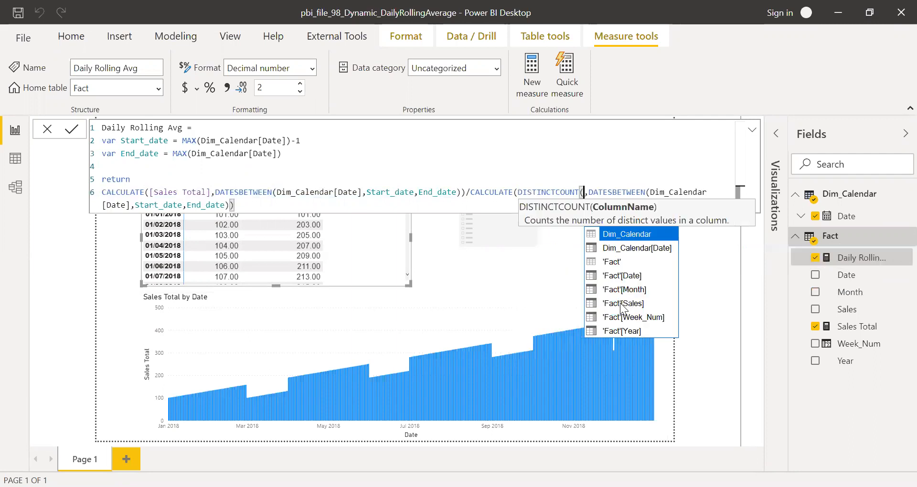
left_click(247, 203)
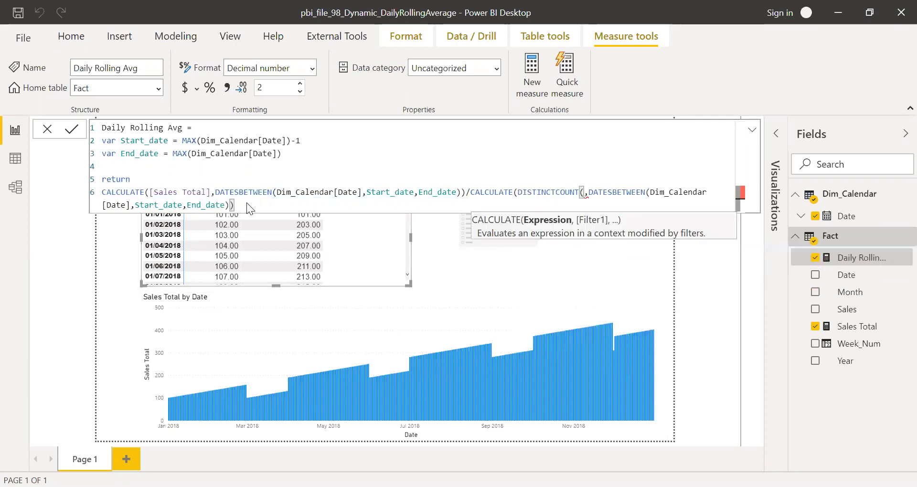
type(")")
key("Return")
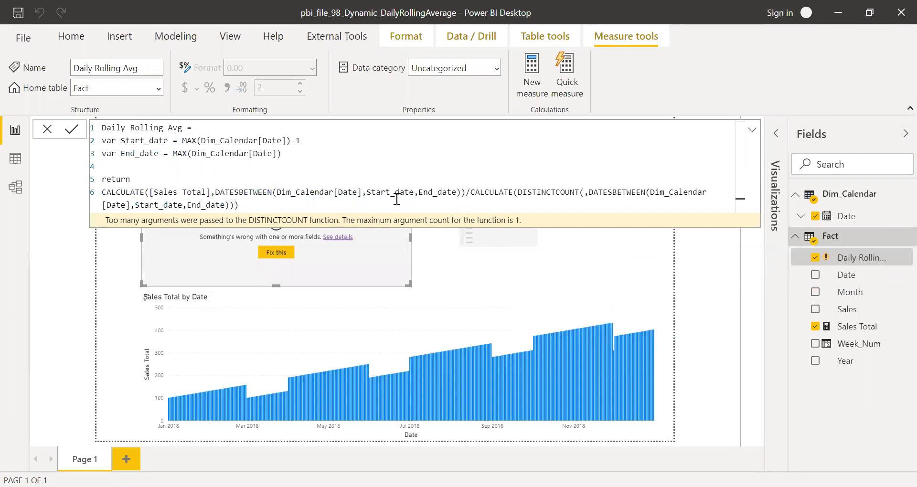
Insert Dim_Calendar[Date] as the column argument of DISTINCTCOUNT in the denominator
left_click(588, 193)
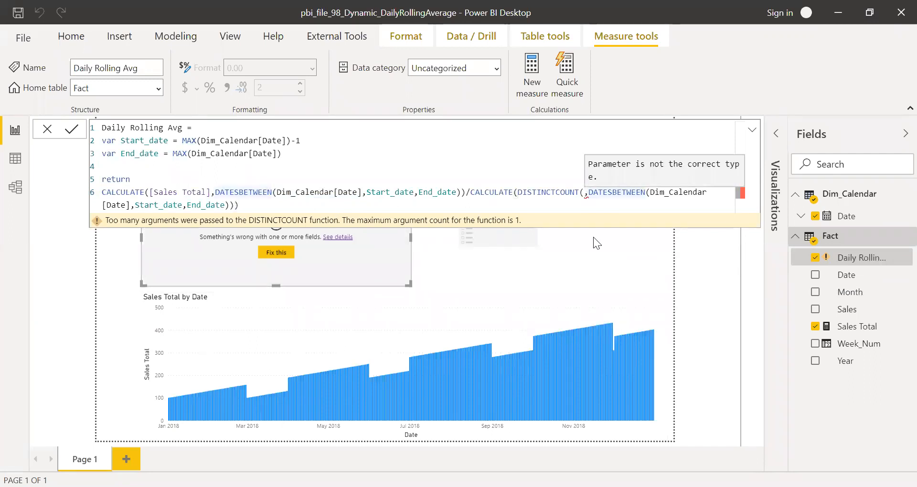
key("Left")
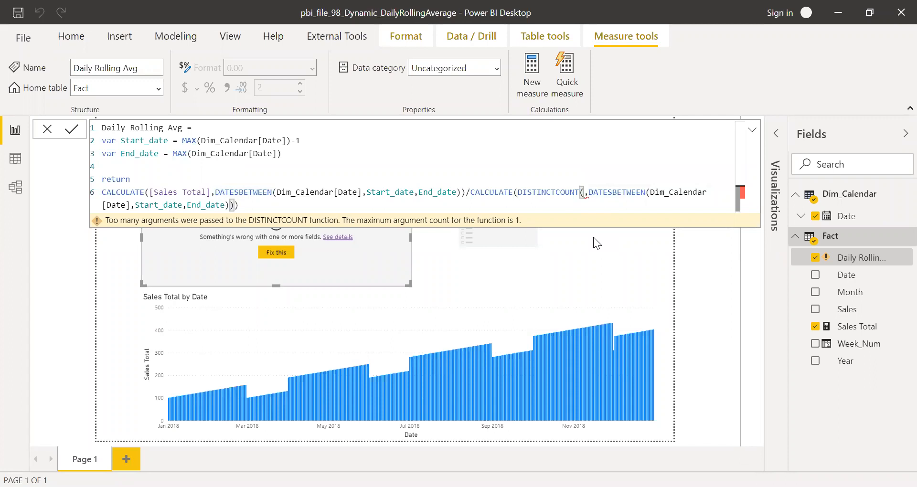
type("dim")
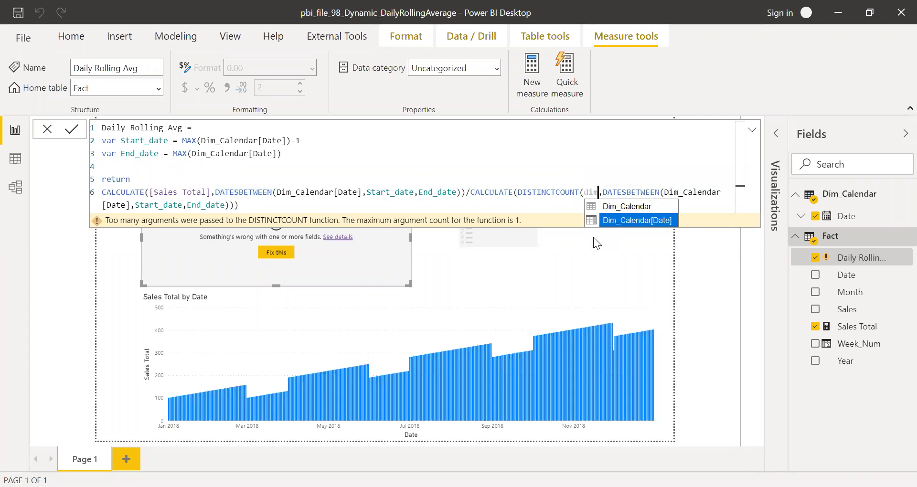
key("Tab")
left_click(335, 211)
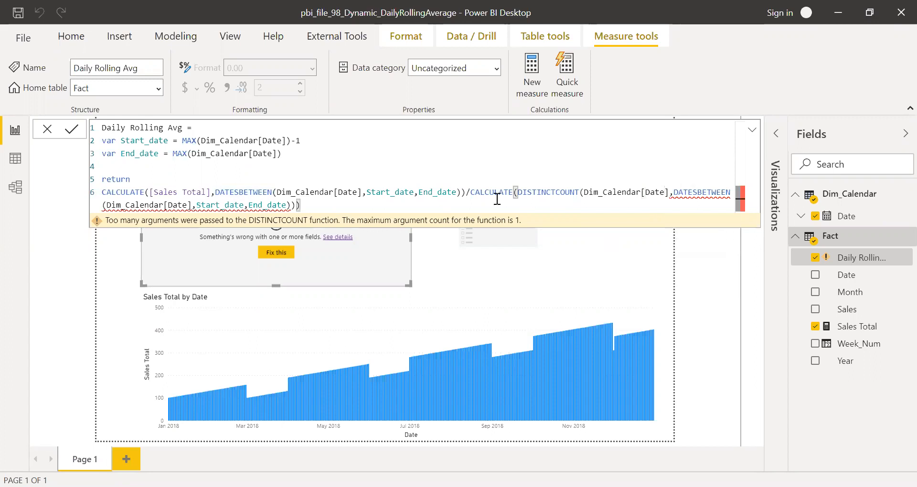
Replace the faulty denominator with the copied CALCULATE([Sales Total],DATESBETWEEN(...)) expression
left_click(471, 192)
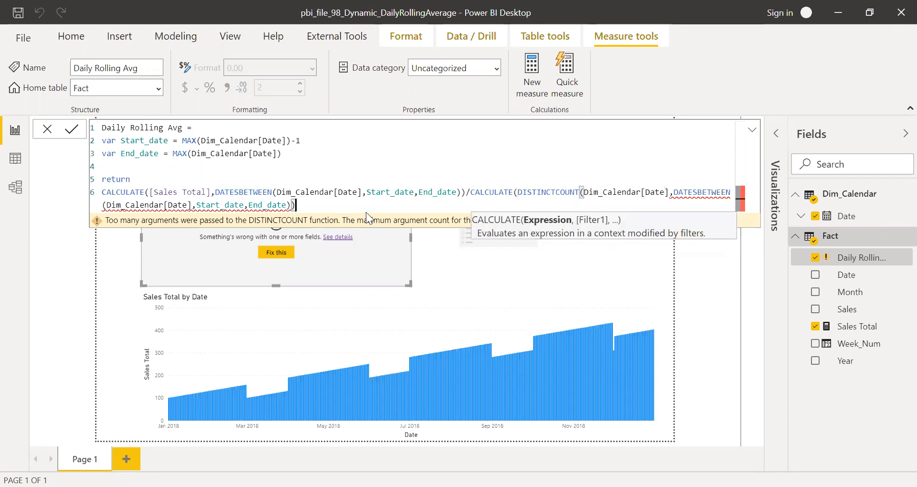
key("ctrl+shift+End")
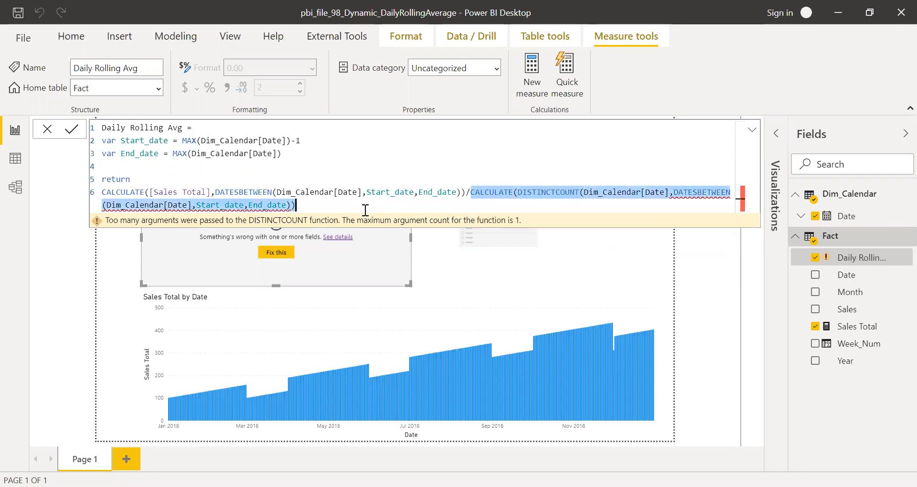
key("ctrl+v")
Replace [Sales Total] in the denominator's CALCULATE with DISTINCTCOUNT(Dim_Calendar[Date]) and commit the Daily Rolling Avg measure
left_click_drag(579, 191, 519, 192)
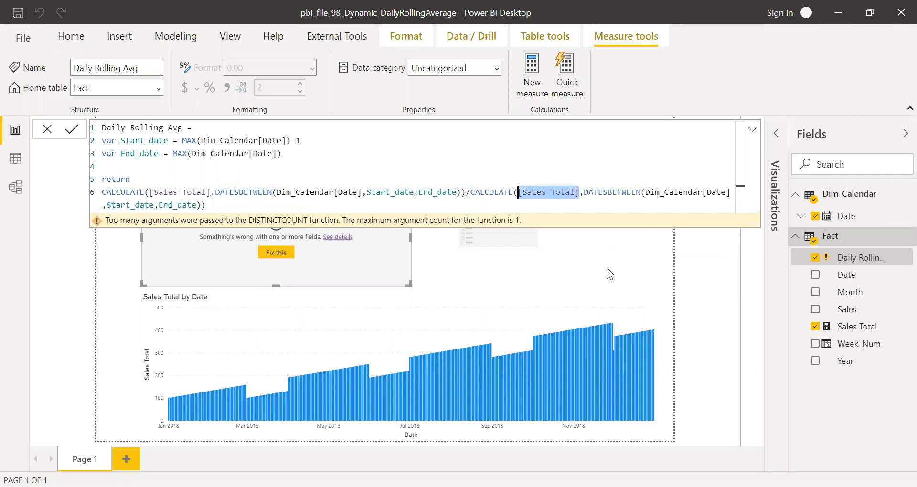
key("BackSpace")
type("dist")
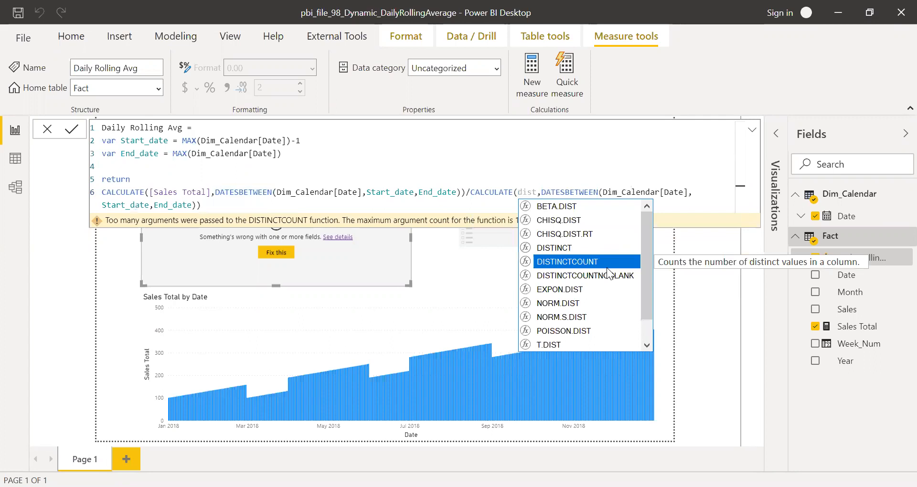
key("Tab")
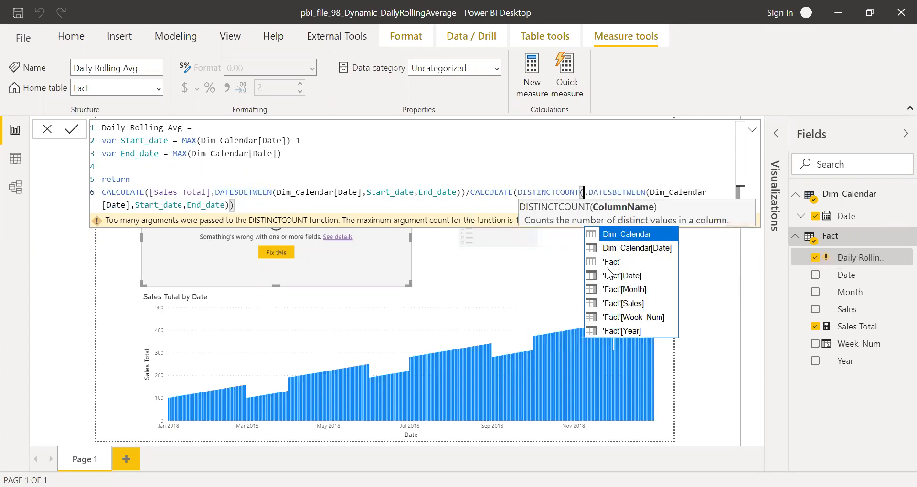
type("Dim_Calendar[Date])")
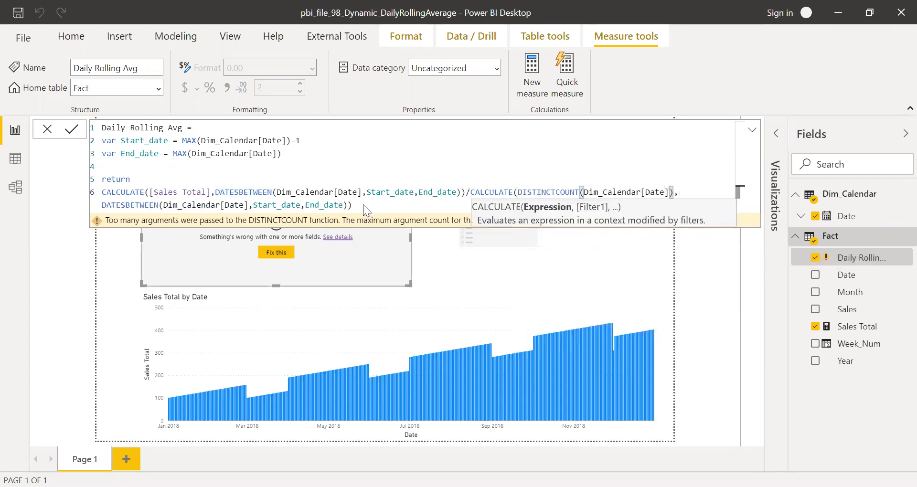
left_click(363, 205)
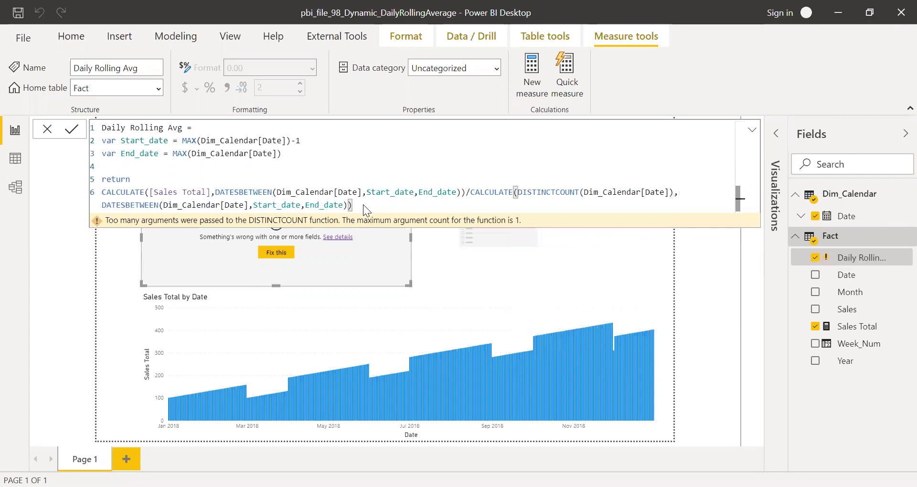
key("Return")
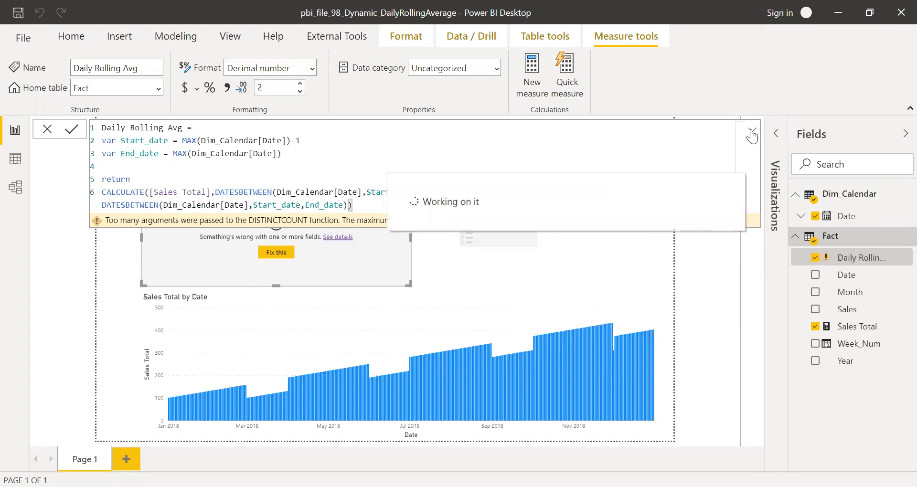
left_click(300, 232)
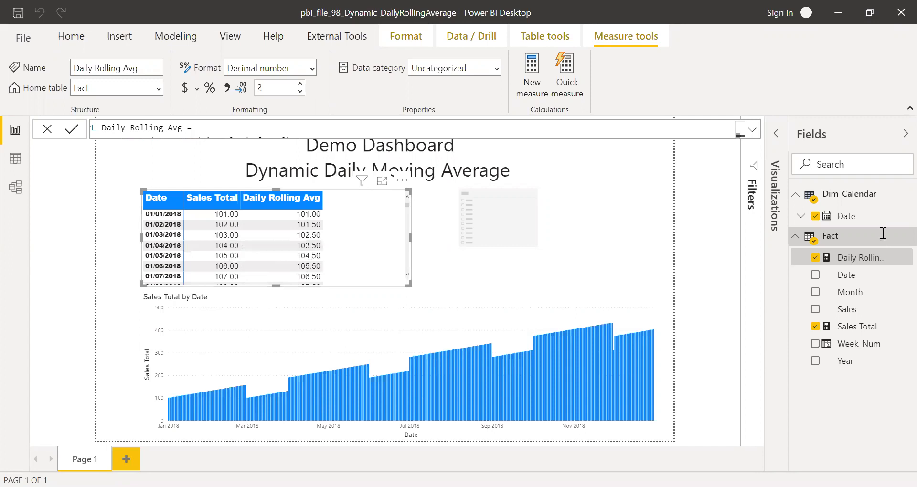
Create a whole-number what-if parameter with maximum 15 and default 3, without adding a slicer to the page
left_click(176, 37)
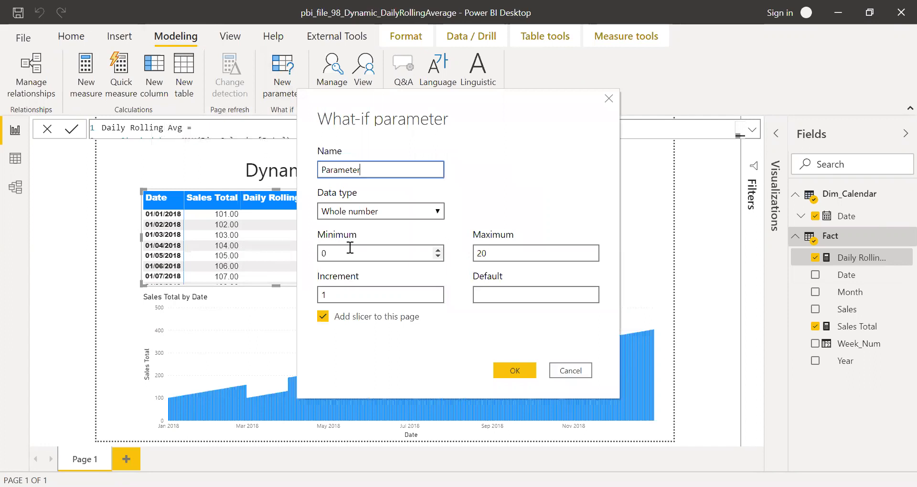
left_click(517, 255)
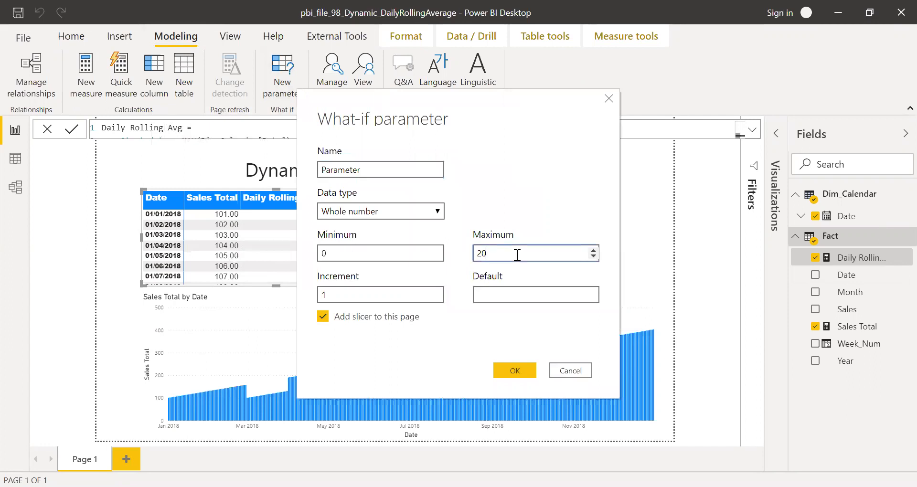
key("BackSpace")
key("BackSpace")
type("15")
key("Tab")
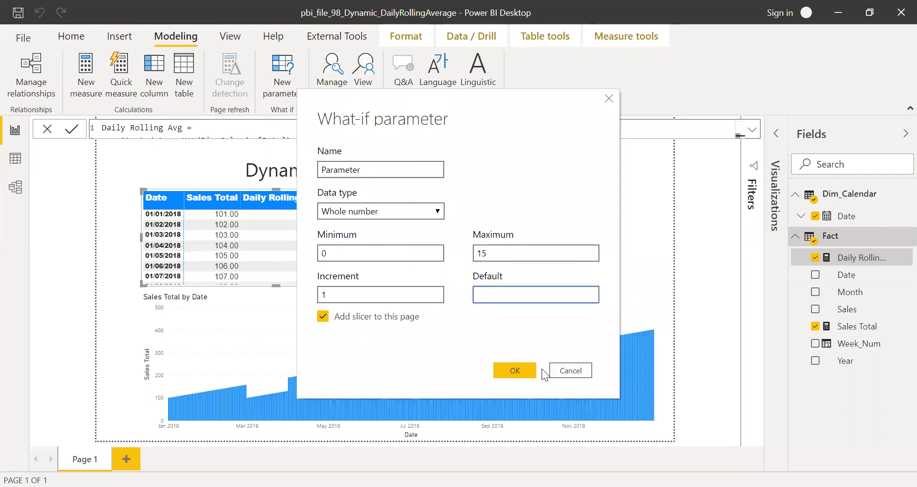
type("3")
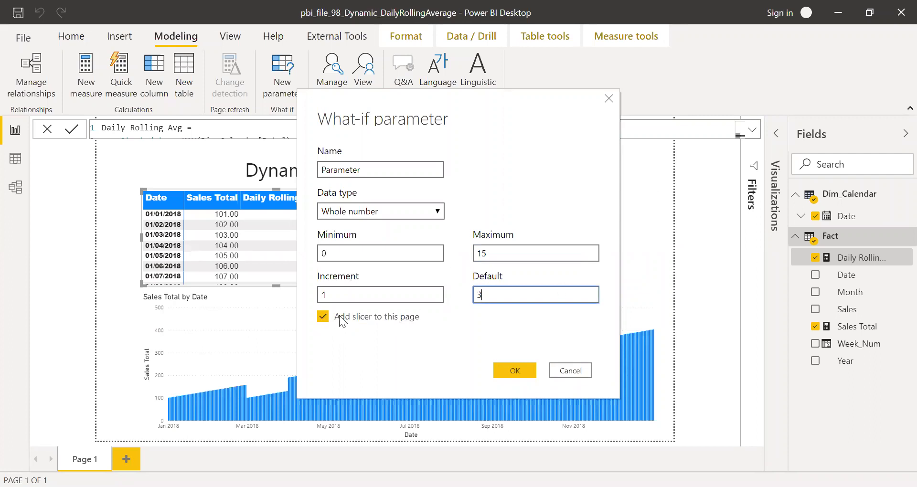
left_click(324, 318)
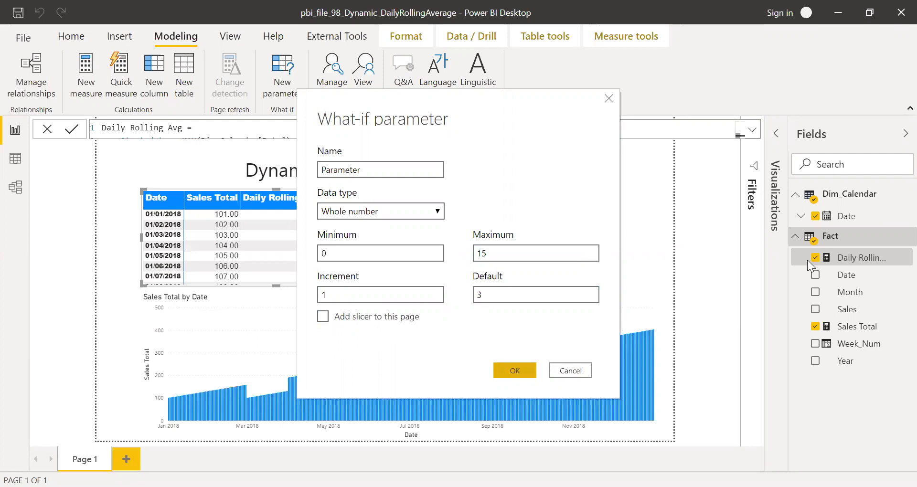
key("Return")
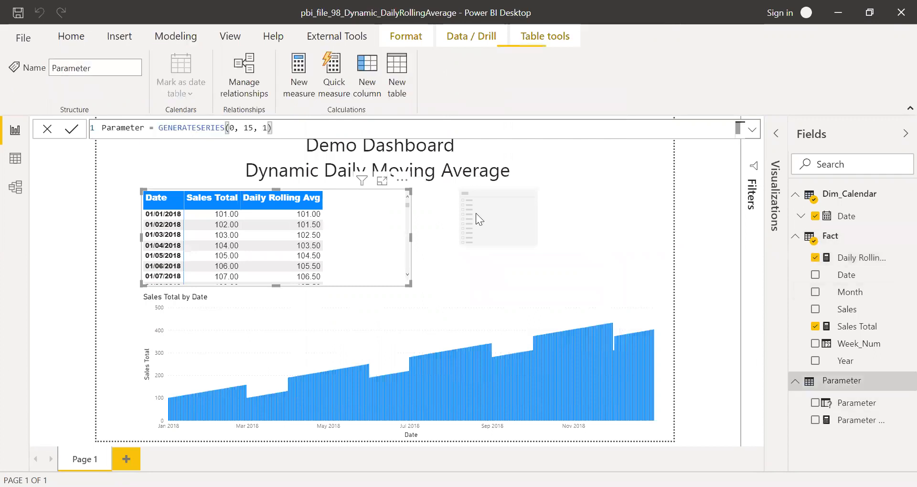
Add the Parameter field to the empty slicer and set its slider to 6
left_click(491, 209)
left_click_drag(847, 408, 511, 210)
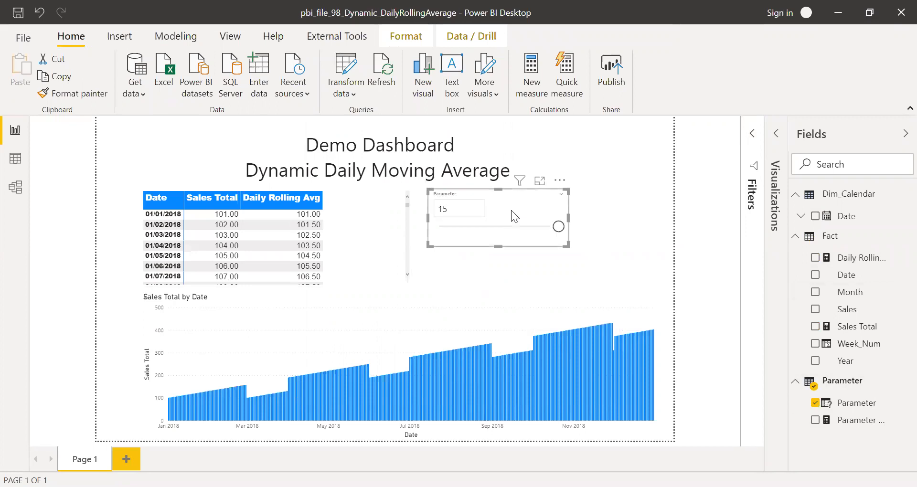
left_click(902, 138)
left_click(526, 228)
left_click_drag(500, 232, 539, 227)
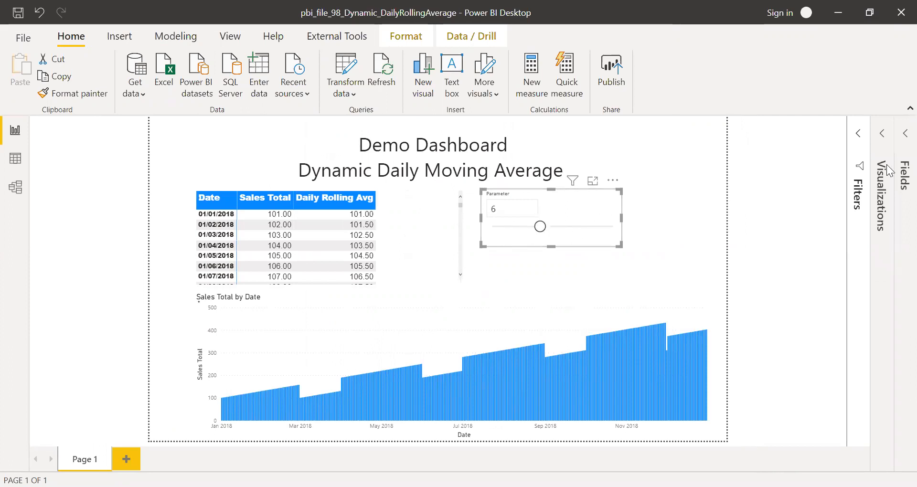
Replace the fixed 1 in the Start_date variable of Daily Rolling Avg with Parameter[Parameter Value] and commit the measure
left_click(904, 135)
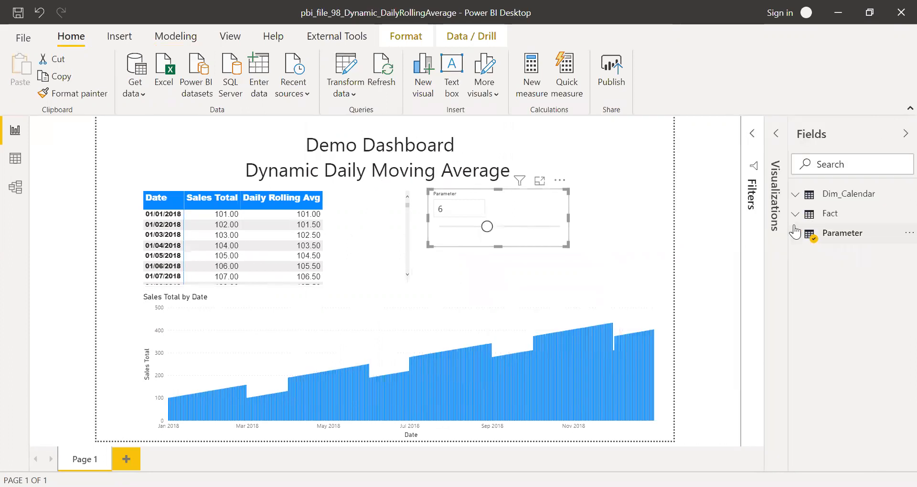
left_click(796, 215)
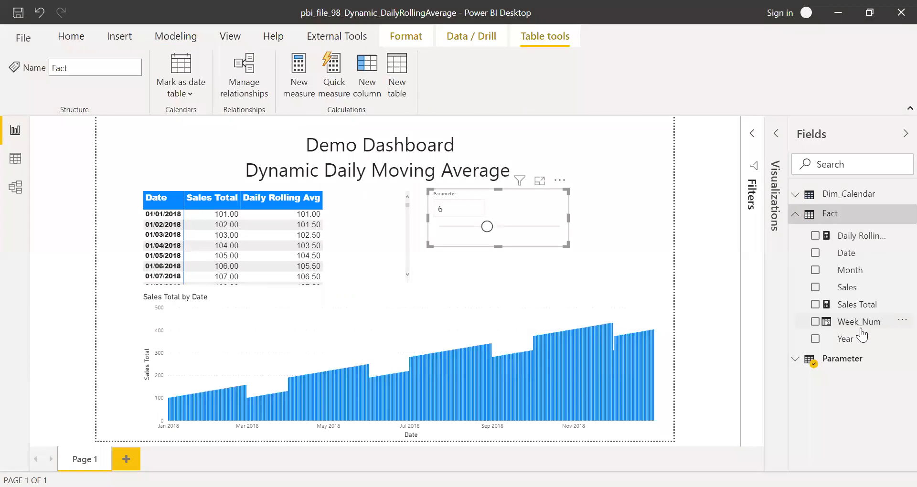
left_click(862, 239)
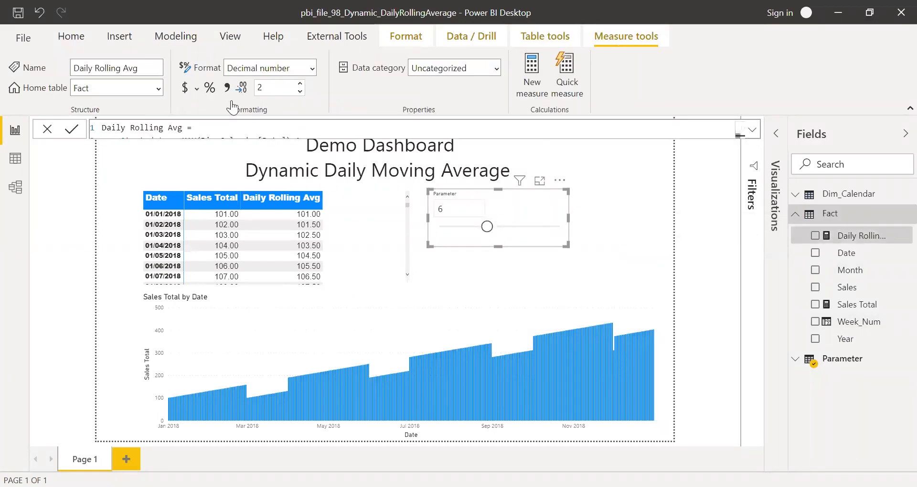
left_click(311, 143)
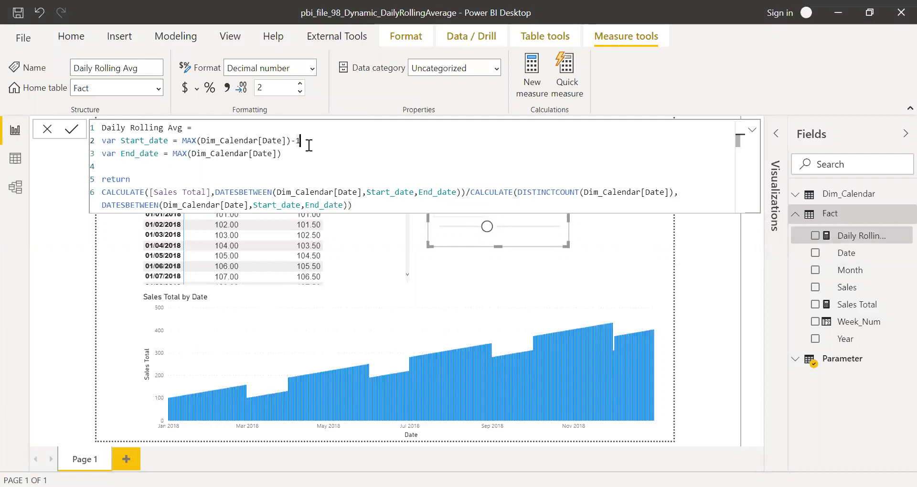
key("BackSpace")
type("para")
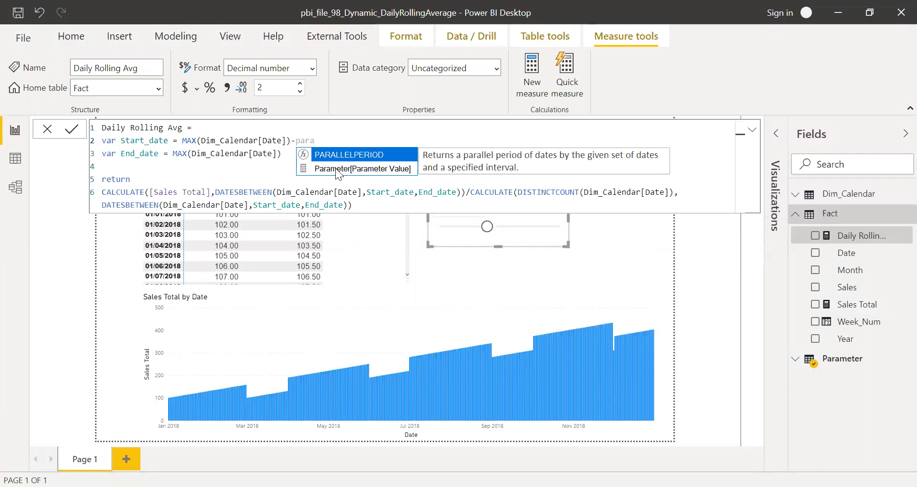
left_click(336, 168)
key("Return")
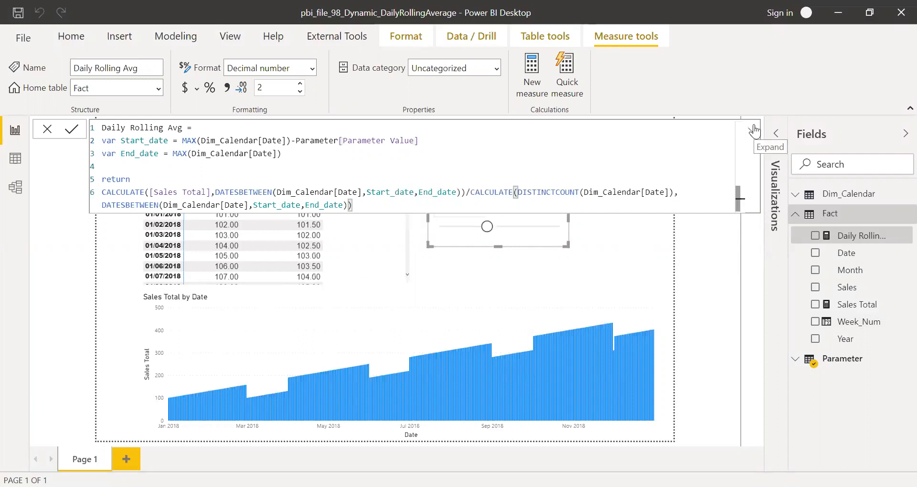
left_click(754, 130)
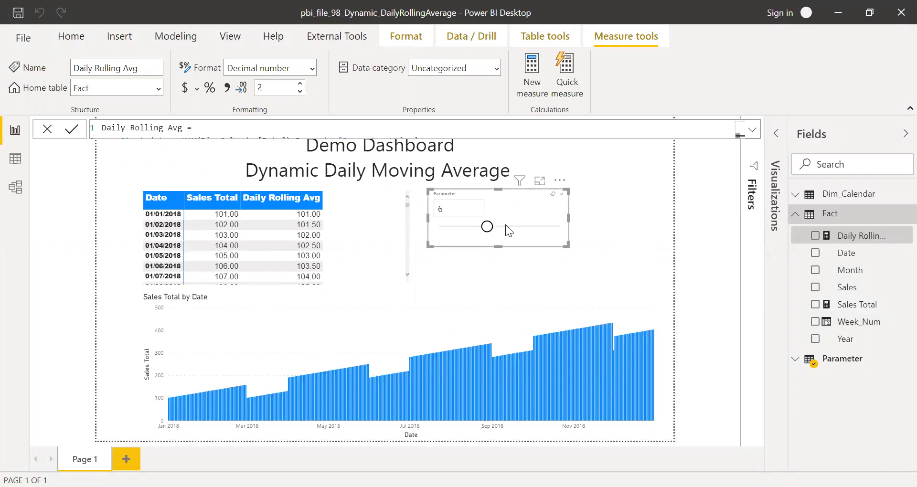
Try the parameter slicer at 3, 8 and 5 and examine the rolling averages in the table
left_click_drag(488, 226, 448, 233)
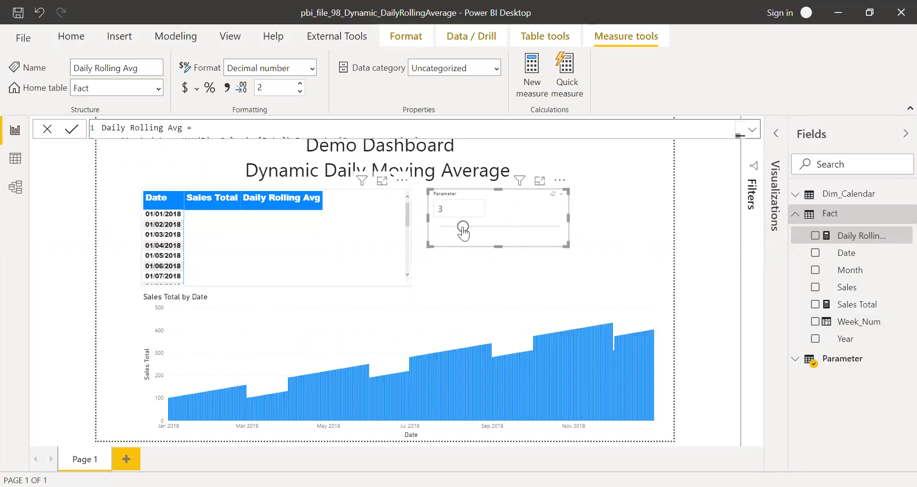
left_click_drag(486, 228, 506, 228)
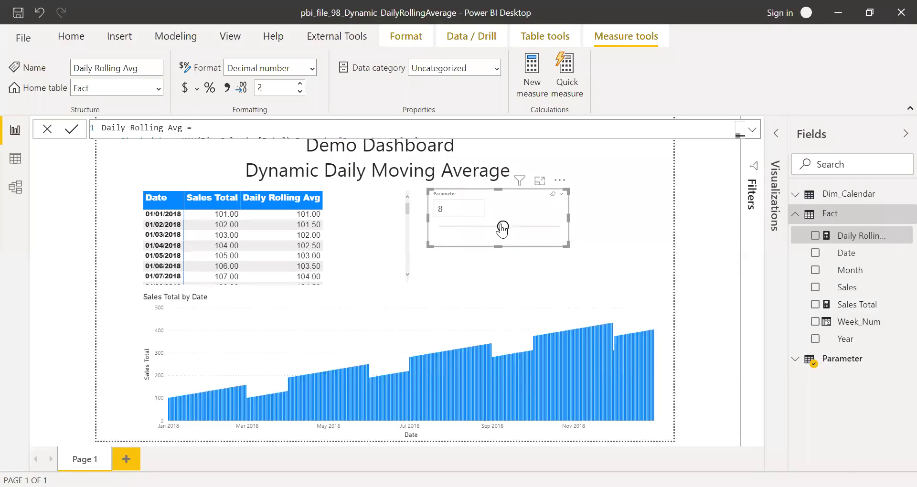
left_click(409, 273)
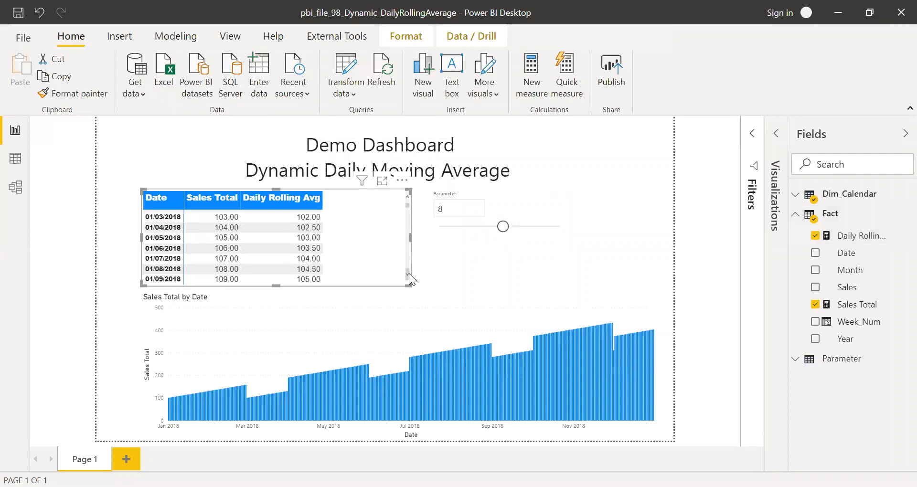
left_click(310, 269)
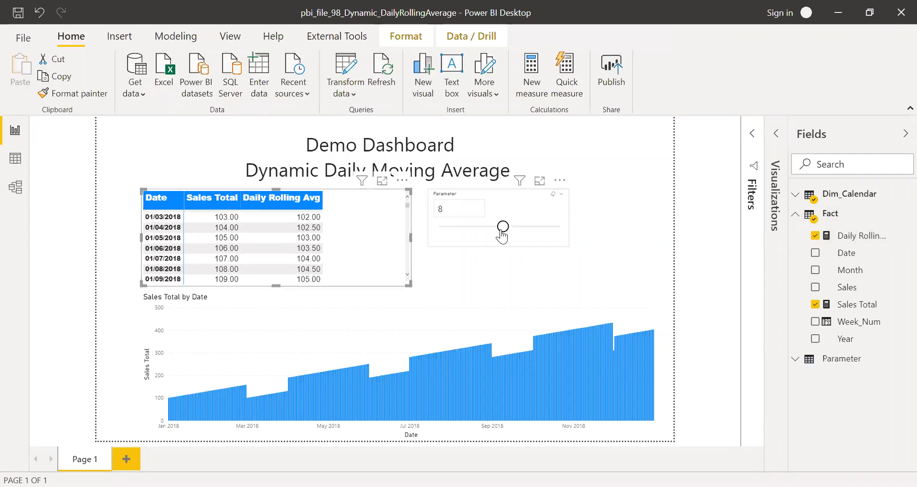
left_click(481, 230)
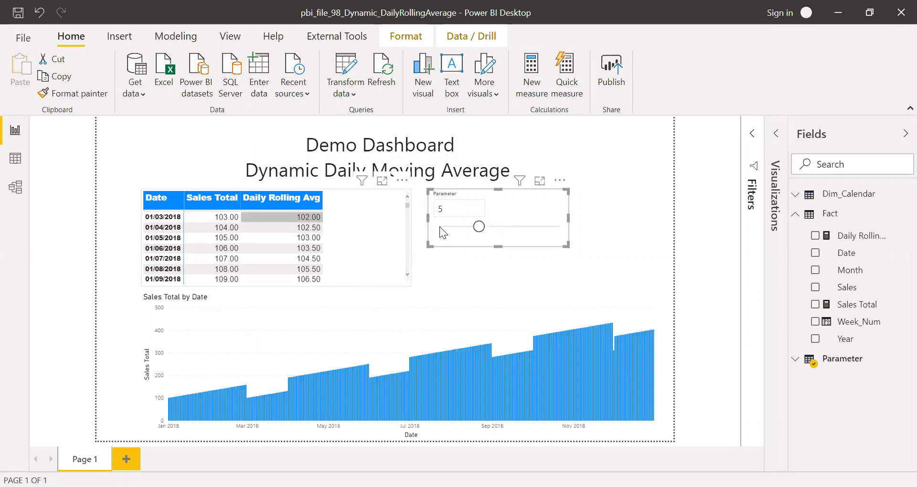
left_click(407, 195)
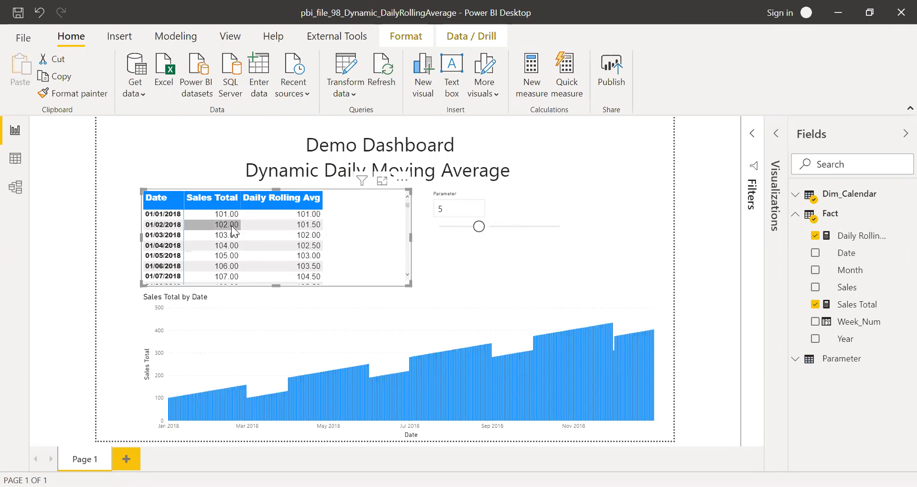
Try the parameter slicer at 3 and 1 against the table, and leave it set to 2
left_click(457, 226)
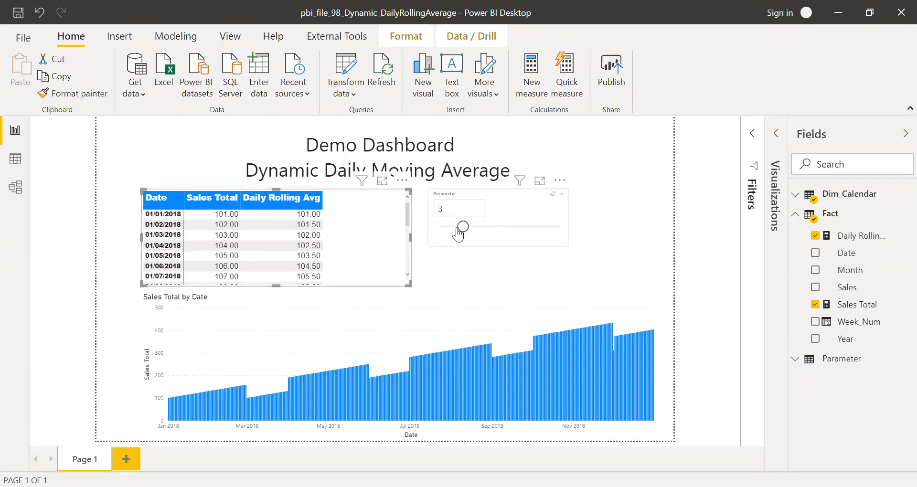
left_click(448, 227)
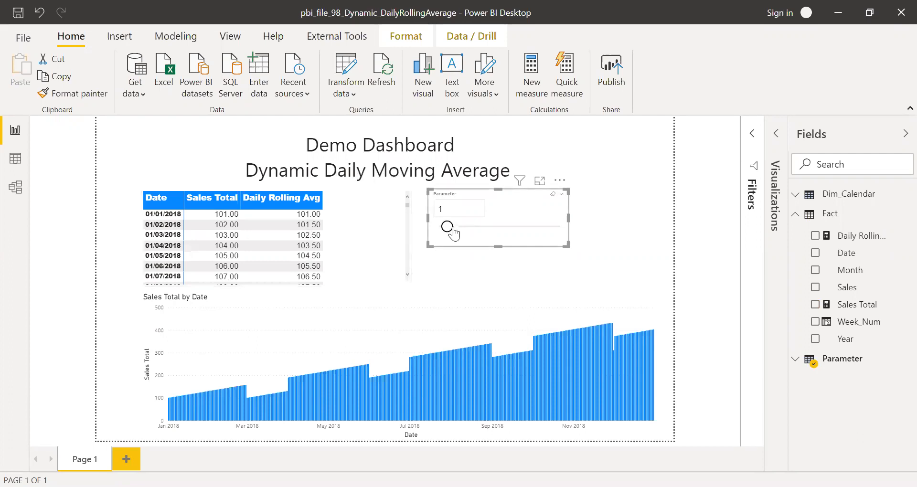
left_click_drag(453, 227, 457, 226)
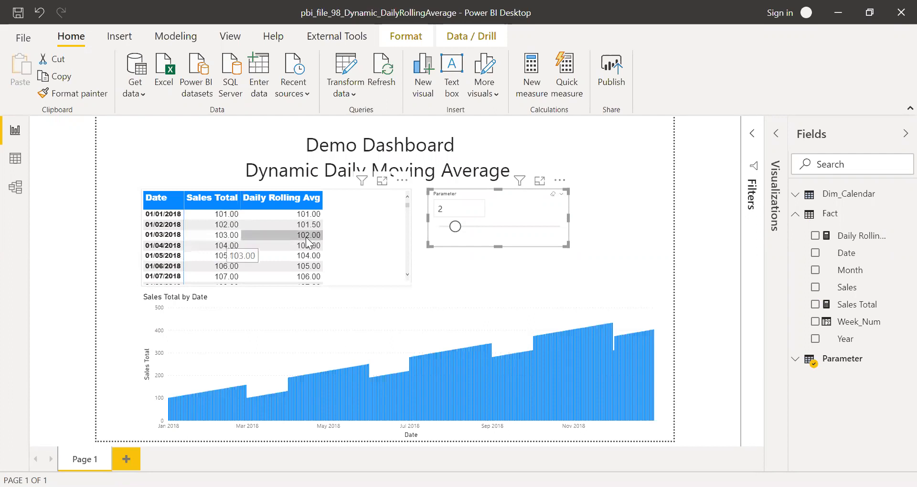
left_click(634, 227)
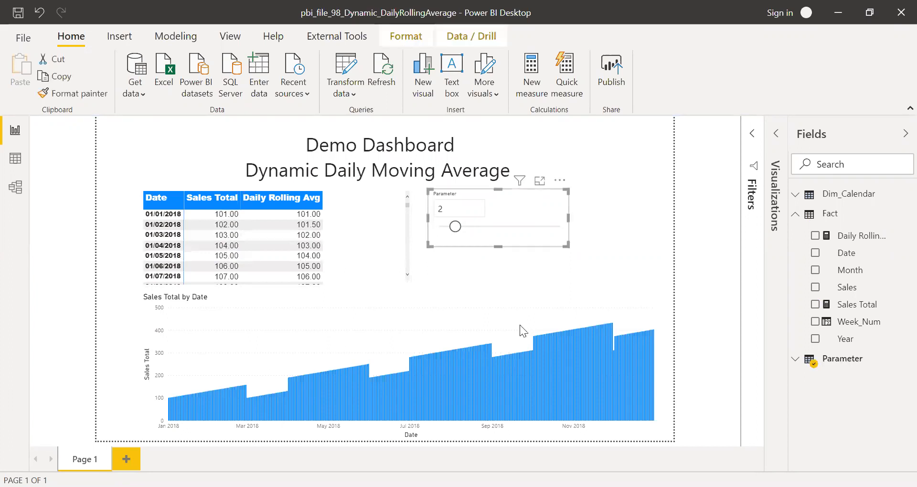
Add the Daily Rolling Avg measure to the Sales Total by Date chart as its line values
left_click(531, 305)
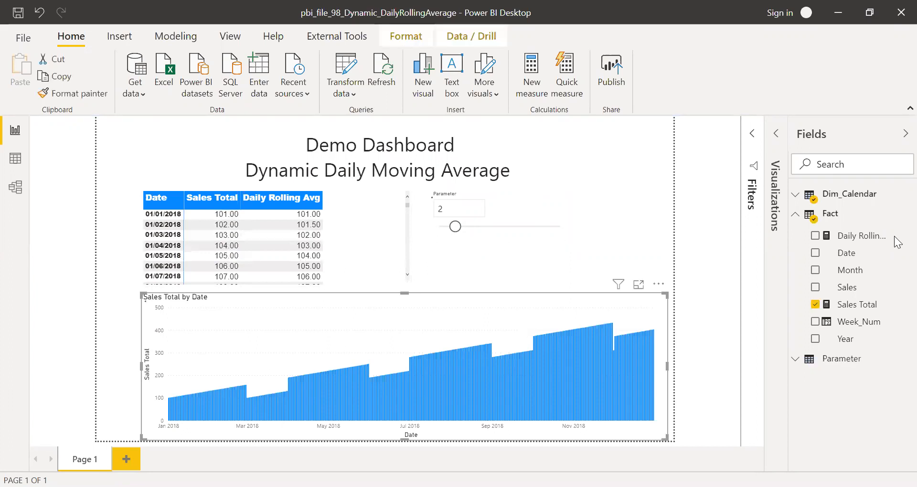
left_click(775, 135)
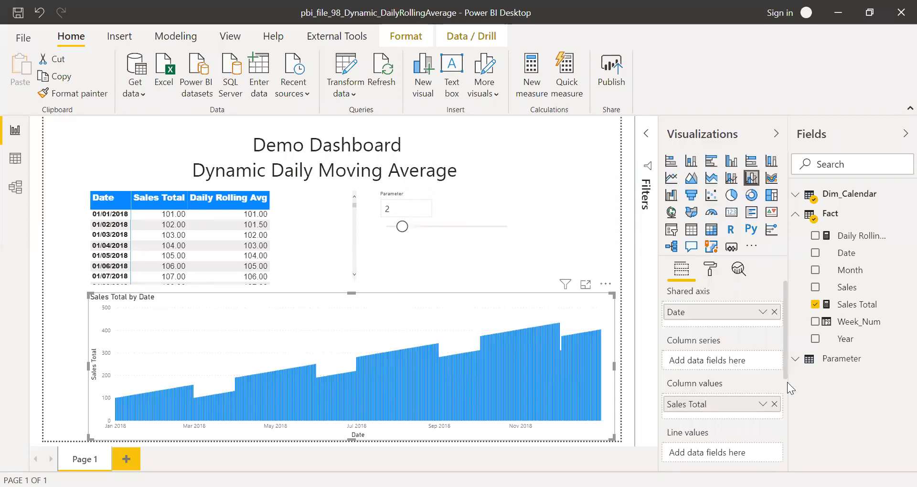
scroll(788, 383, "down", 1)
left_click_drag(731, 393, 733, 395)
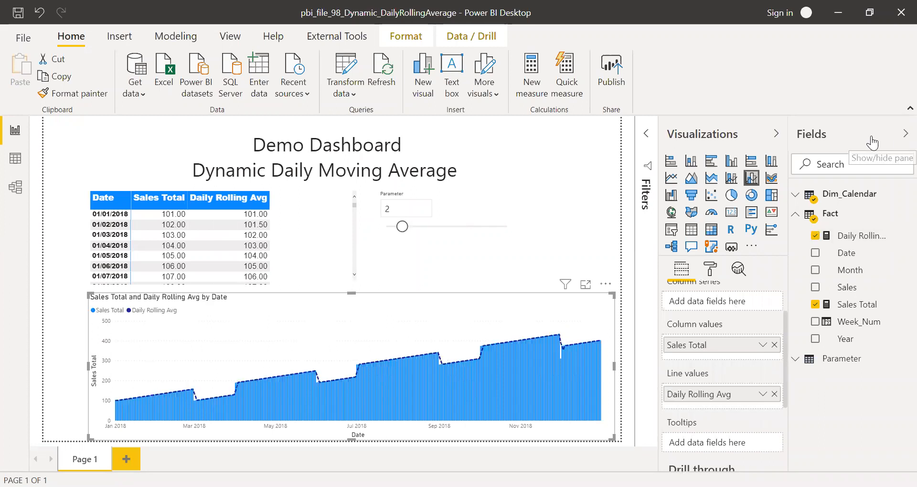
Collapse the Fields and Visualizations panes, and test the parameter slicer at 12, 14 and 15 against the combo chart, leaving it set to 3
left_click(906, 134)
left_click(883, 134)
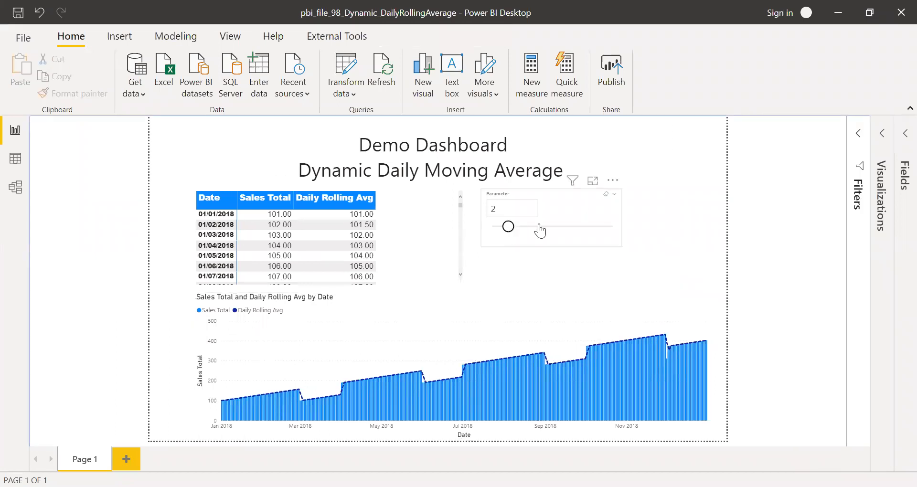
left_click_drag(561, 234, 589, 234)
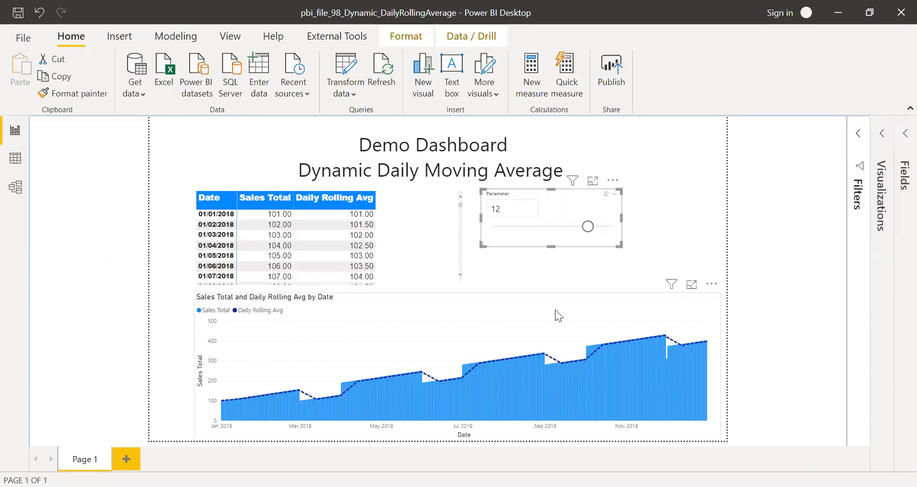
left_click(605, 227)
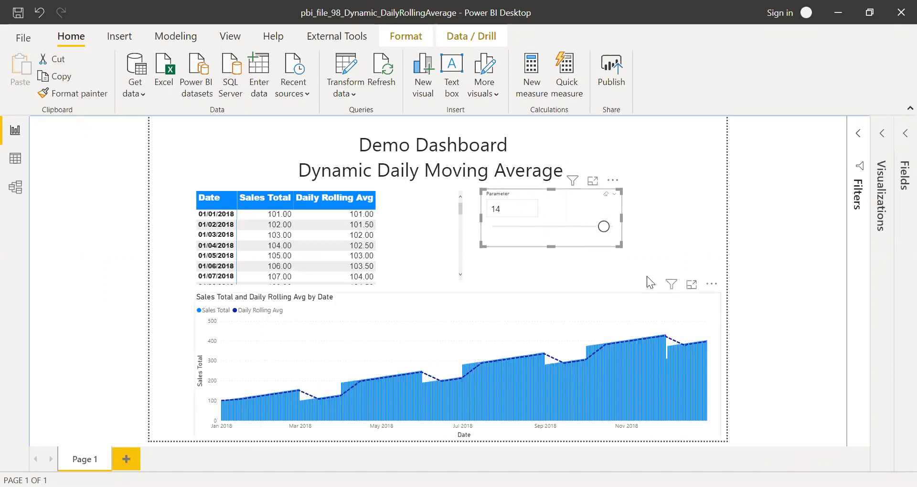
left_click(611, 232)
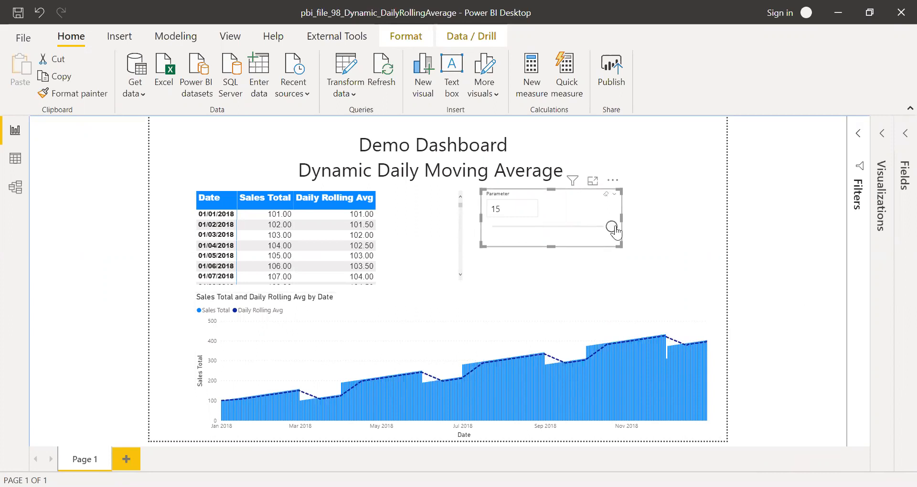
left_click(517, 227)
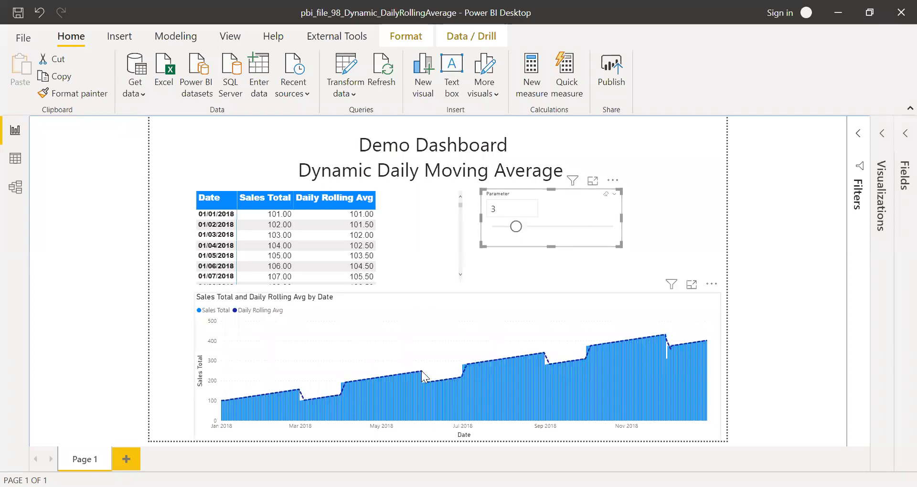
left_click(804, 307)
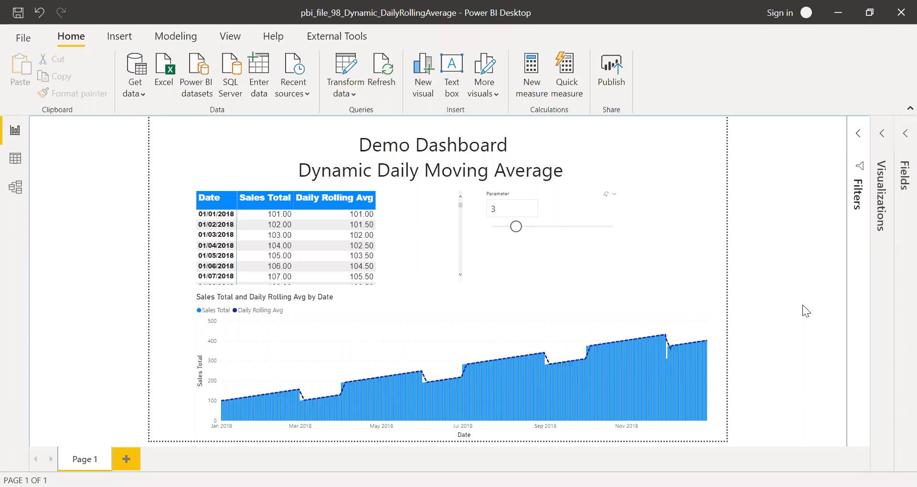